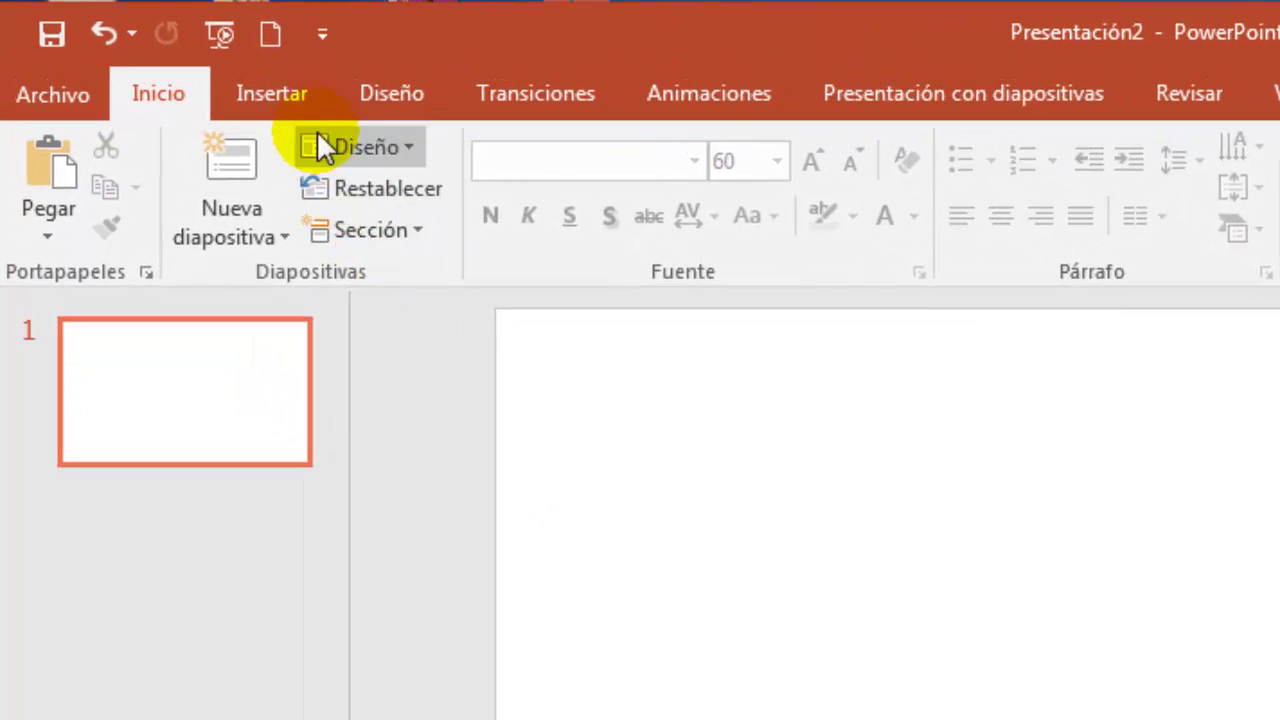
Switch to the Insertar ribbon tab on the blank slide of Presentación2
{"action": "left_click", "coordinate": [303, 106]}
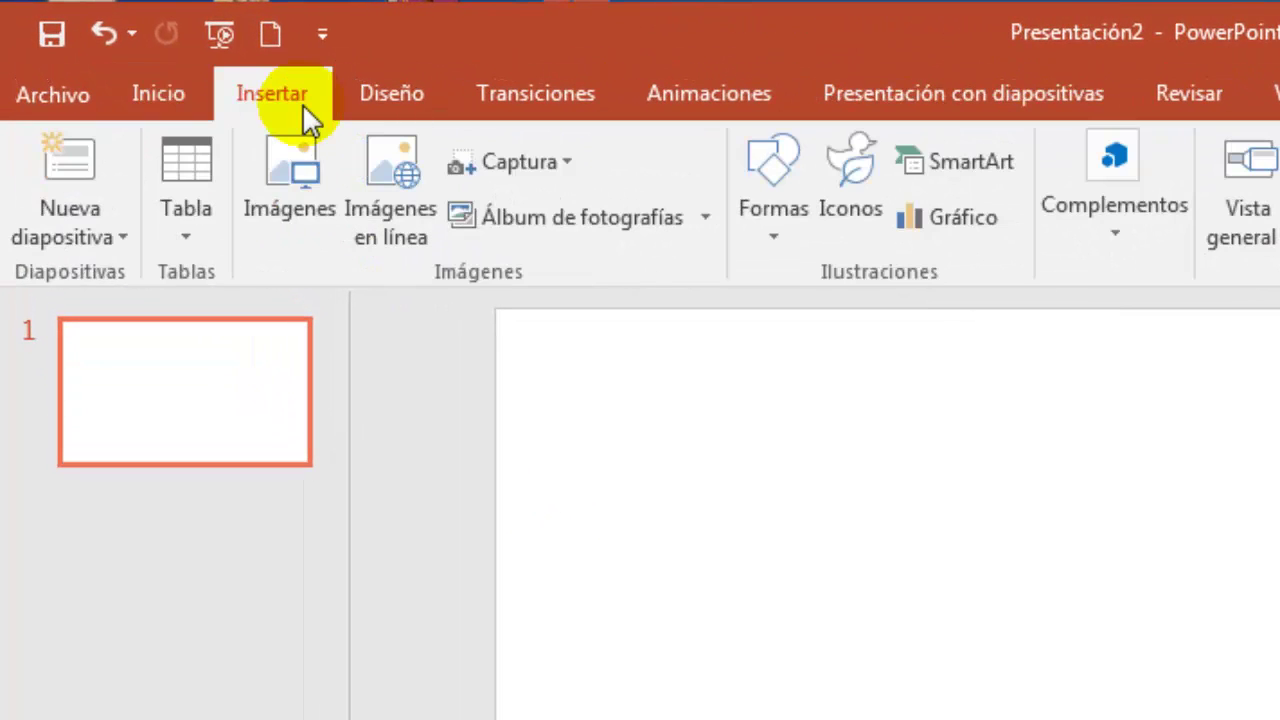
Draw a large Elipse shape across most of the slide from Insertar > Formas
{"action": "left_click", "coordinate": [789, 225]}
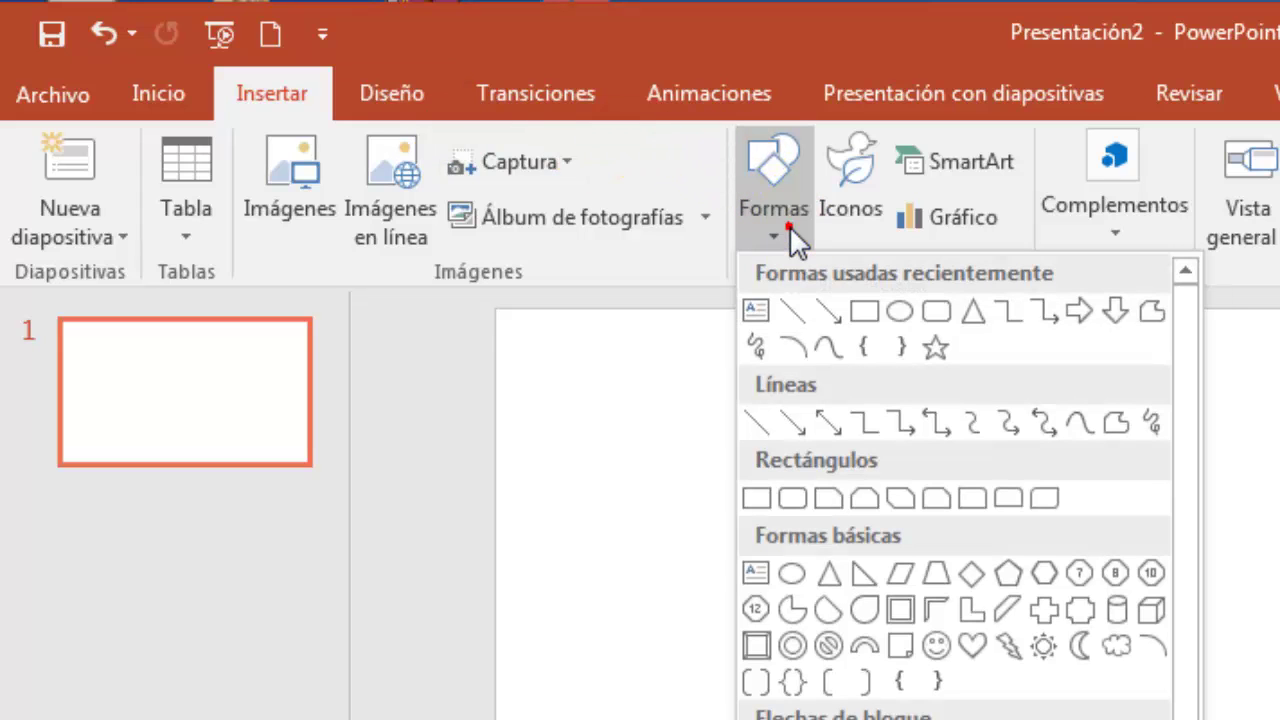
{"action": "left_click", "coordinate": [899, 313]}
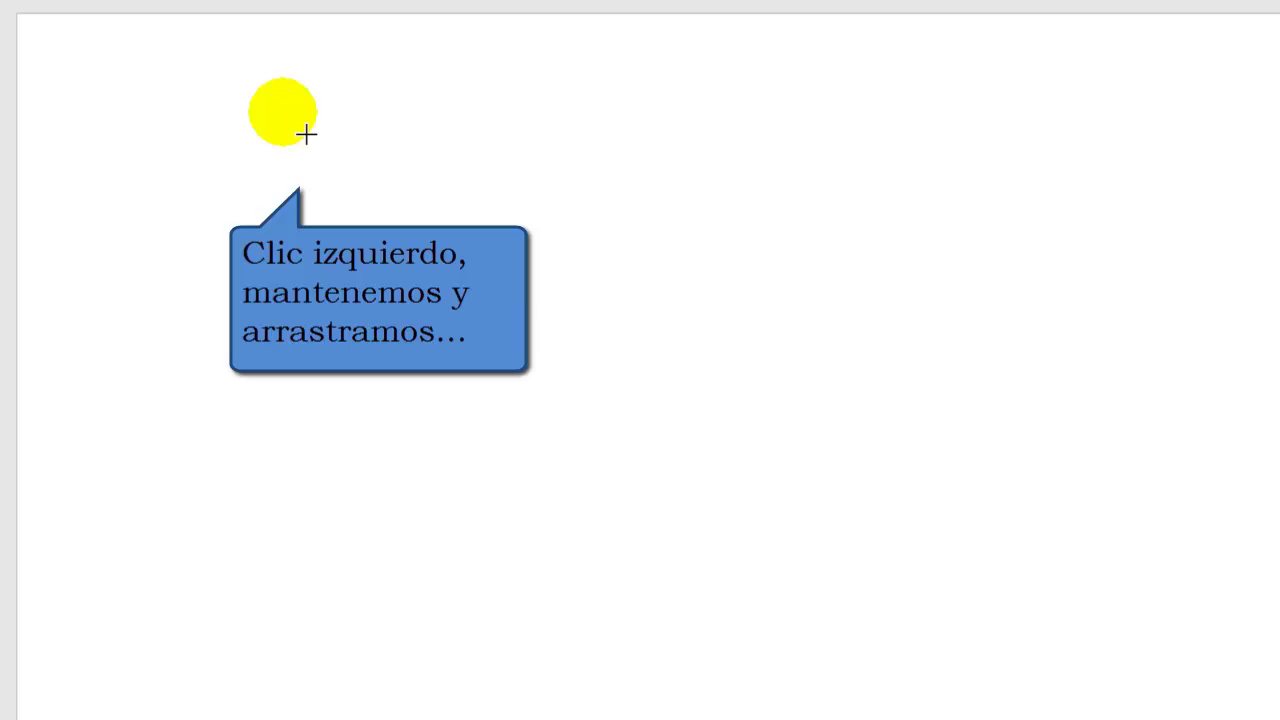
{"action": "mouse_move", "coordinate": [306, 133]}
{"action": "left_mouse_down"}
{"action": "mouse_move", "coordinate": [918, 690]}
{"action": "mouse_move", "coordinate": [900, 674]}
{"action": "left_mouse_up"}
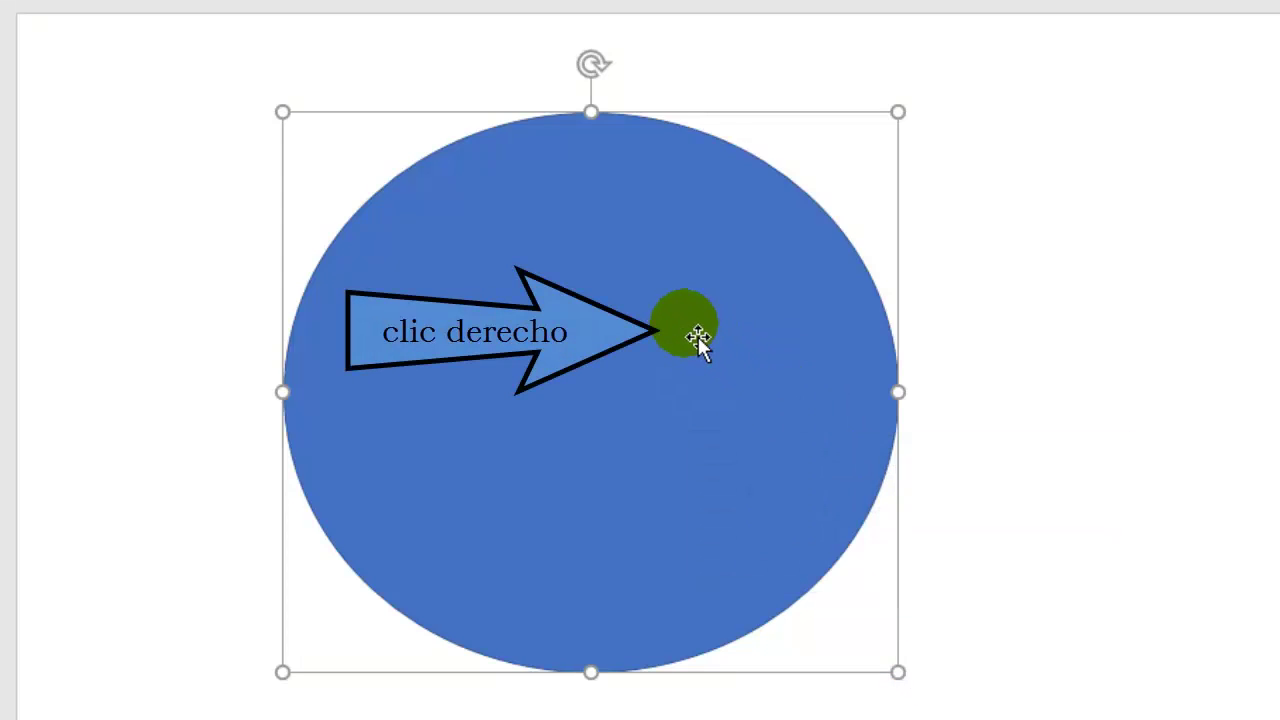
In Formato de forma, set the oval's Relleno to Relleno con imagen o textura
{"action": "right_click", "coordinate": [685, 324]}
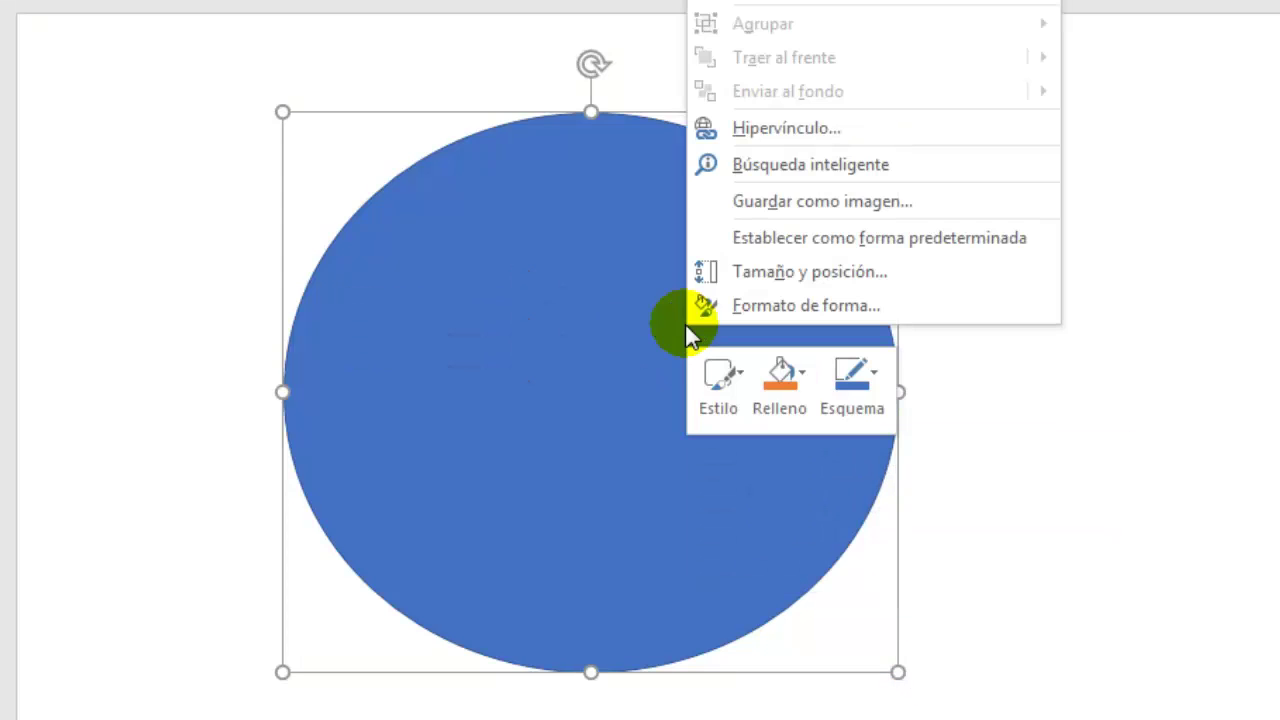
{"action": "left_click", "coordinate": [792, 313]}
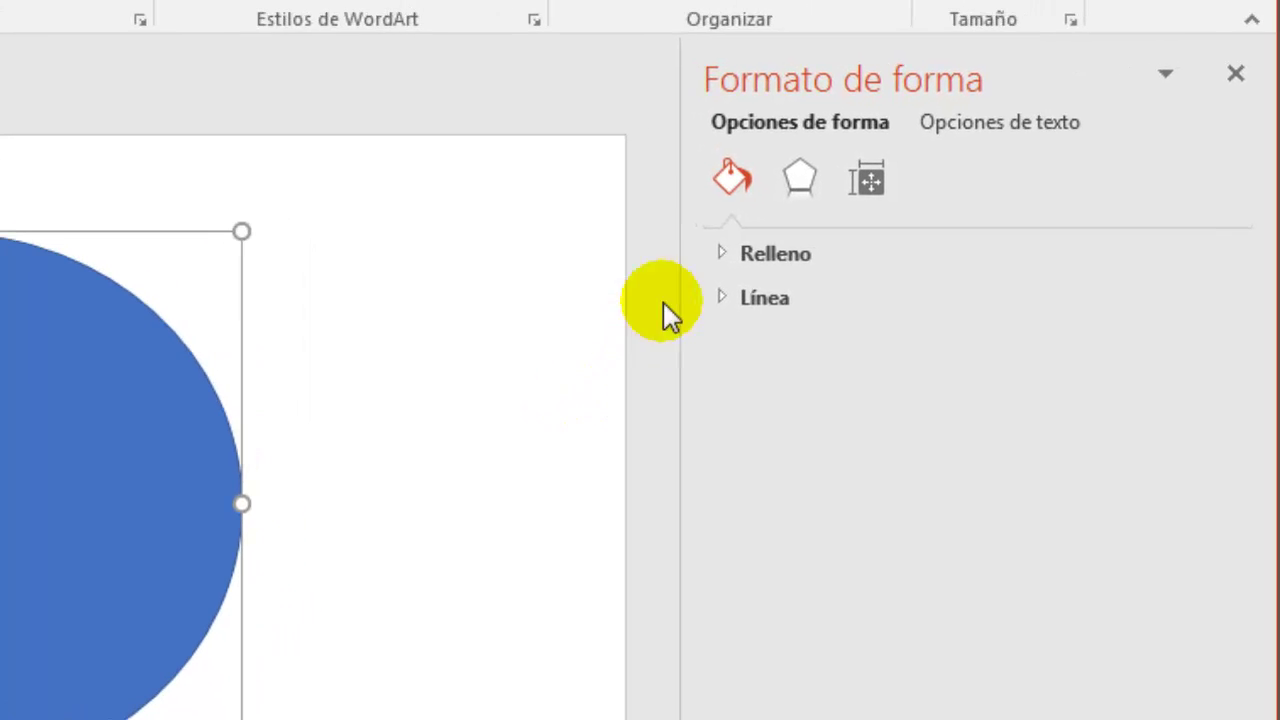
{"action": "left_click", "coordinate": [719, 255]}
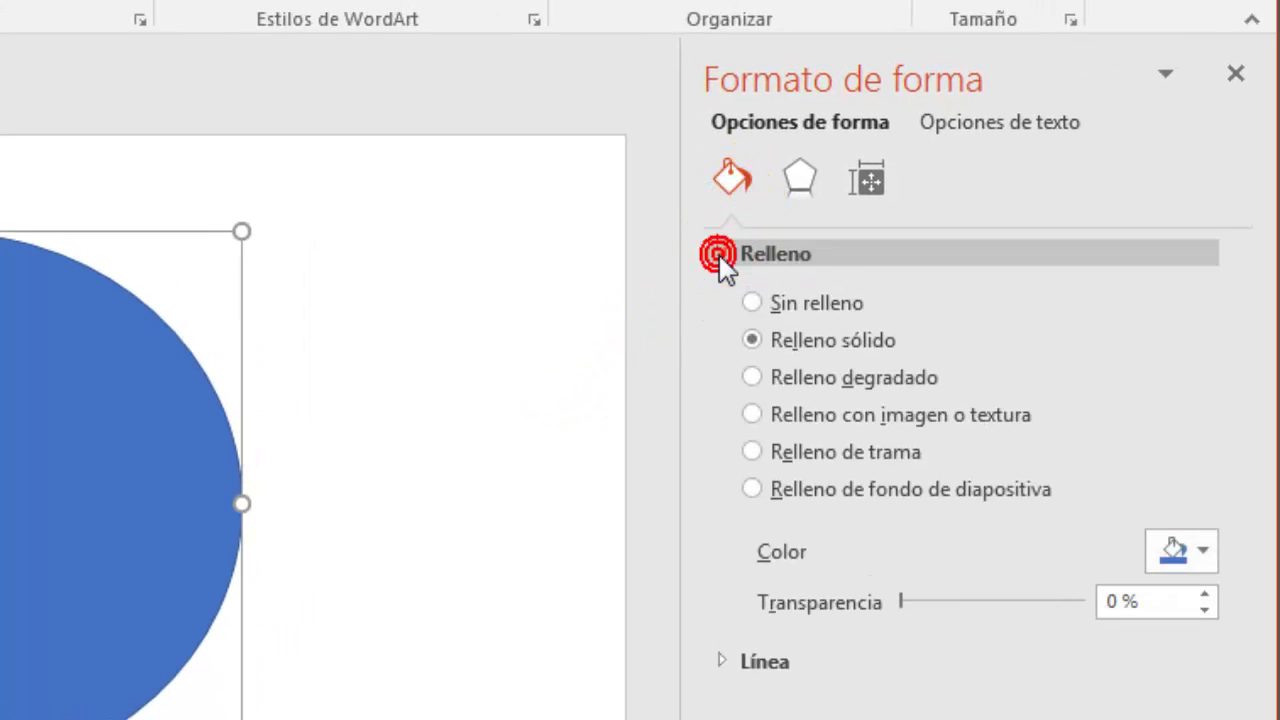
{"action": "left_click", "coordinate": [752, 415]}
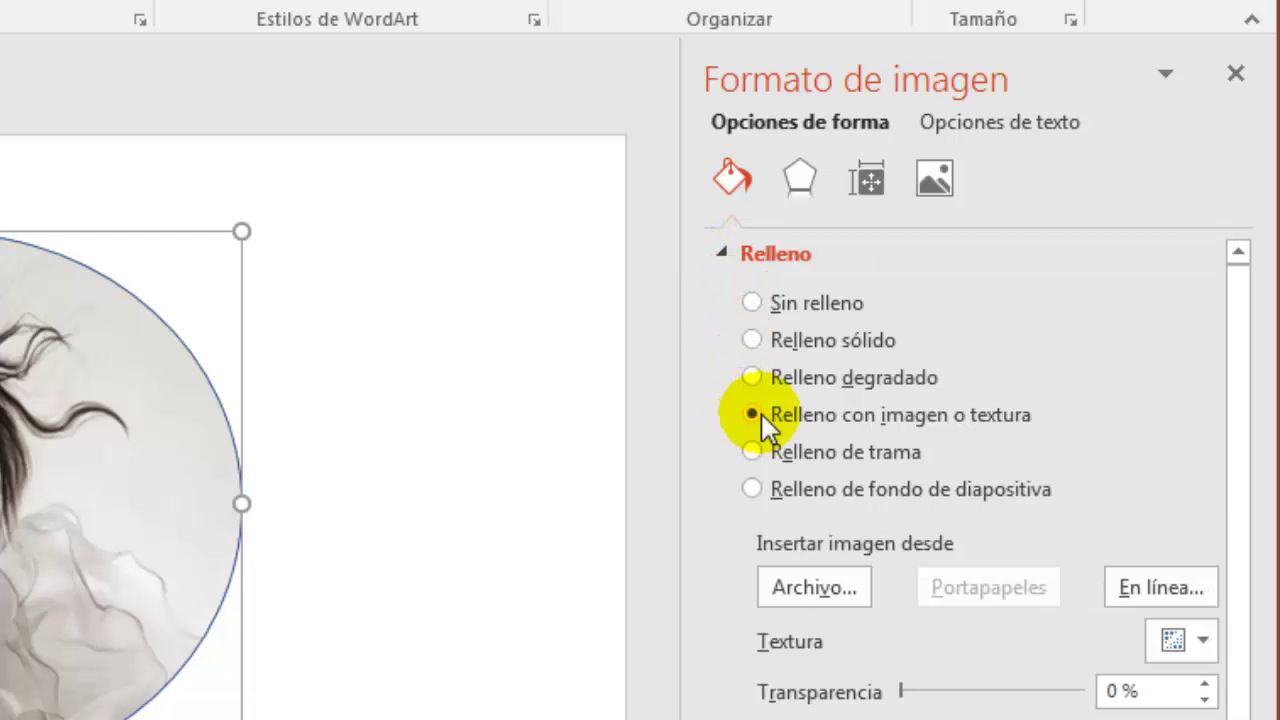
Fill the oval with the Girl 1 photo from the Descargas folder
{"action": "left_click", "coordinate": [822, 595]}
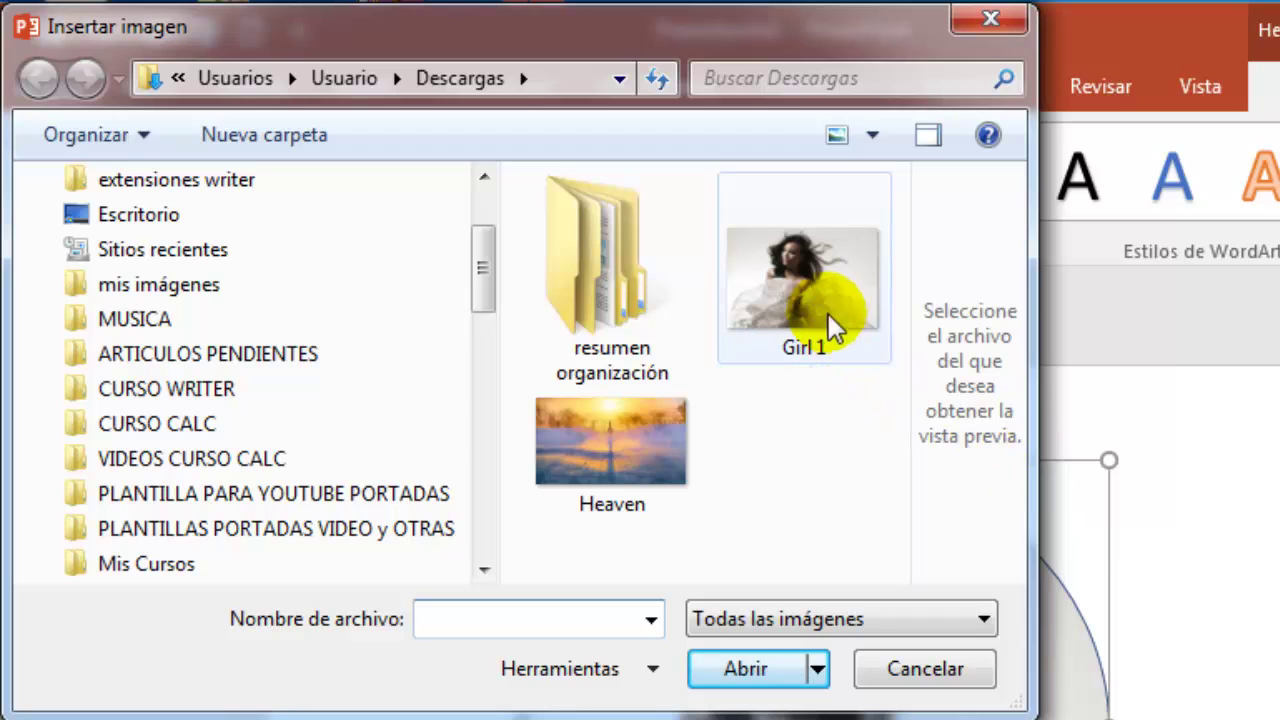
{"action": "left_click", "coordinate": [829, 300]}
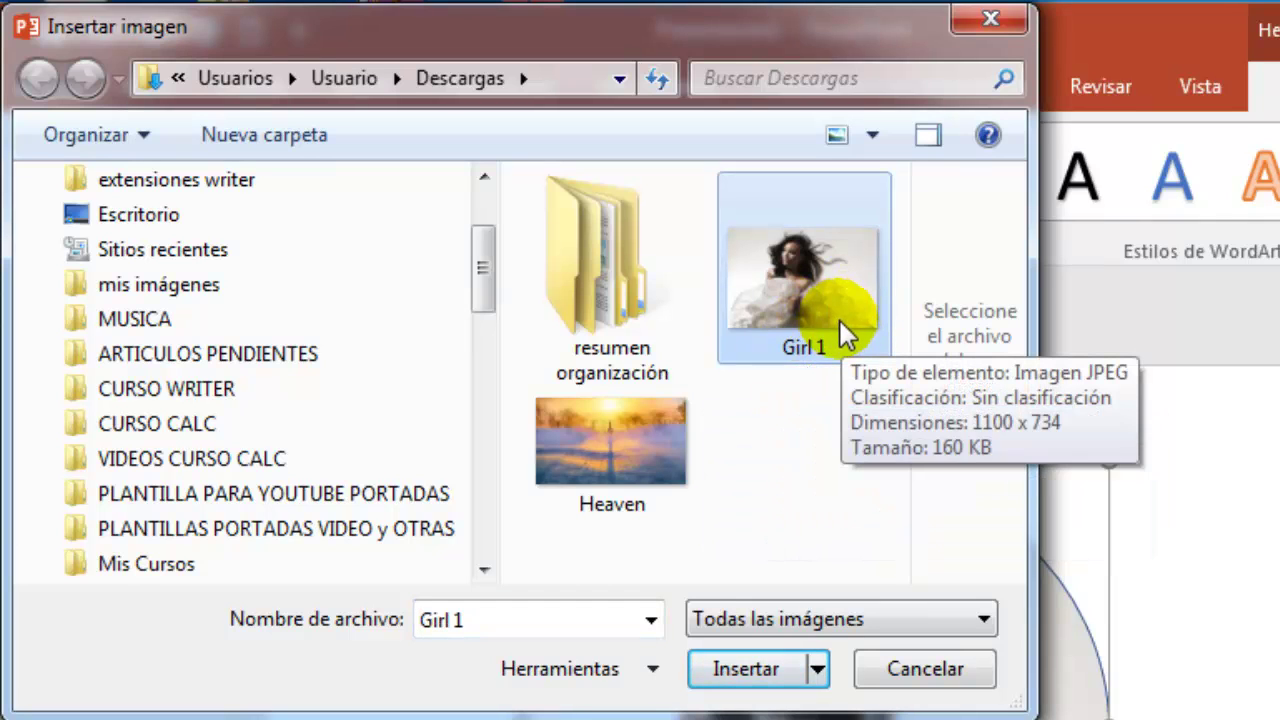
{"action": "left_click", "coordinate": [768, 676]}
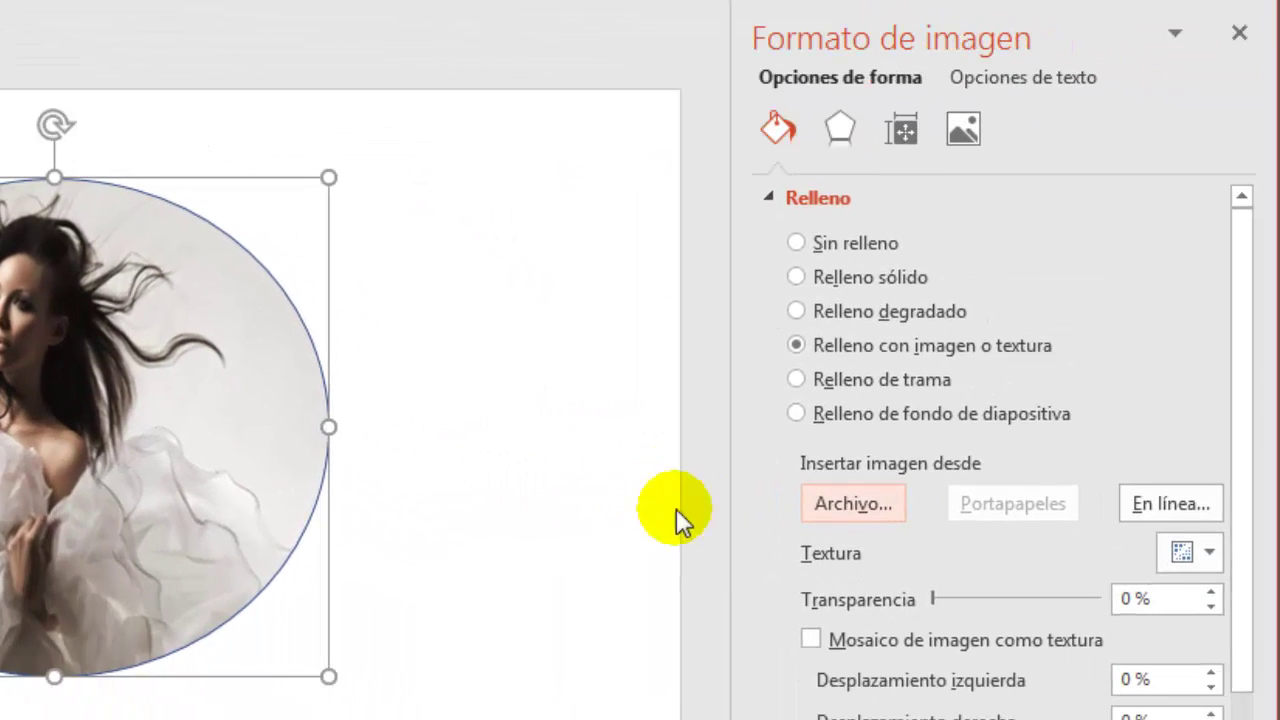
Set the oval's picture fill transparency to 61%
{"action": "left_click_drag", "start_coordinate": [936, 598], "coordinate": [936, 598]}
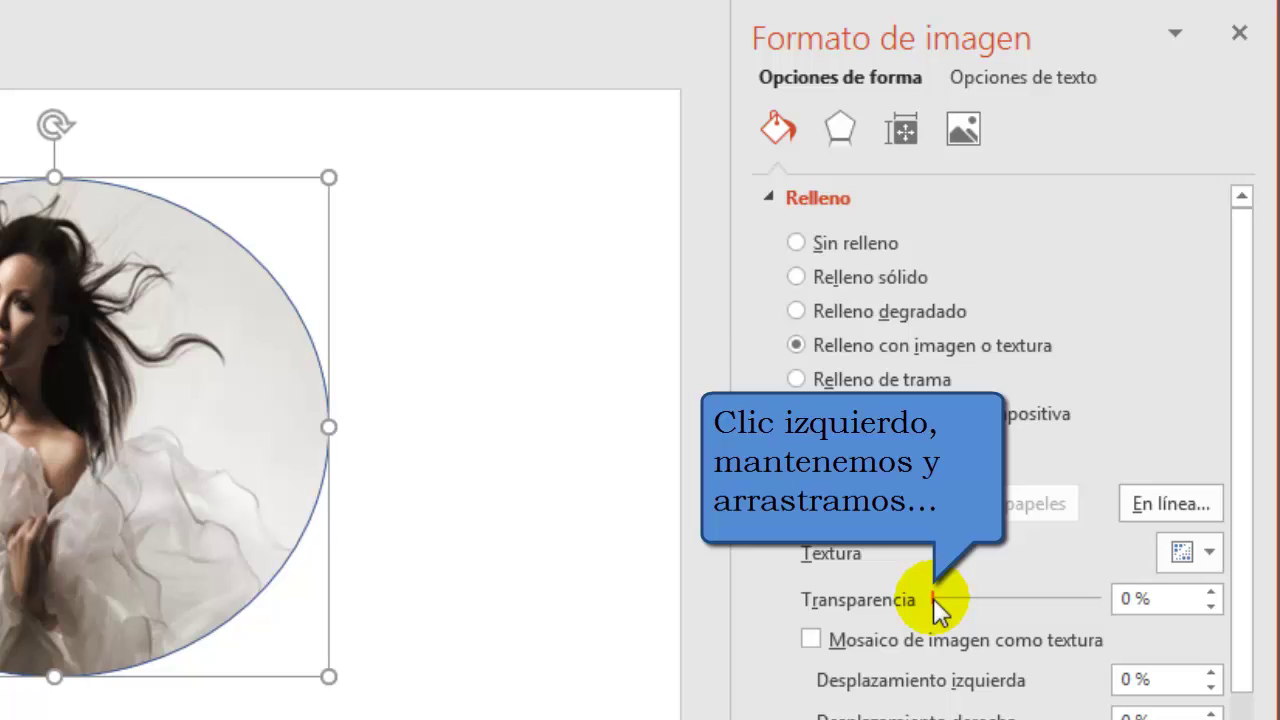
{"action": "left_click_drag", "start_coordinate": [933, 598], "coordinate": [1037, 598]}
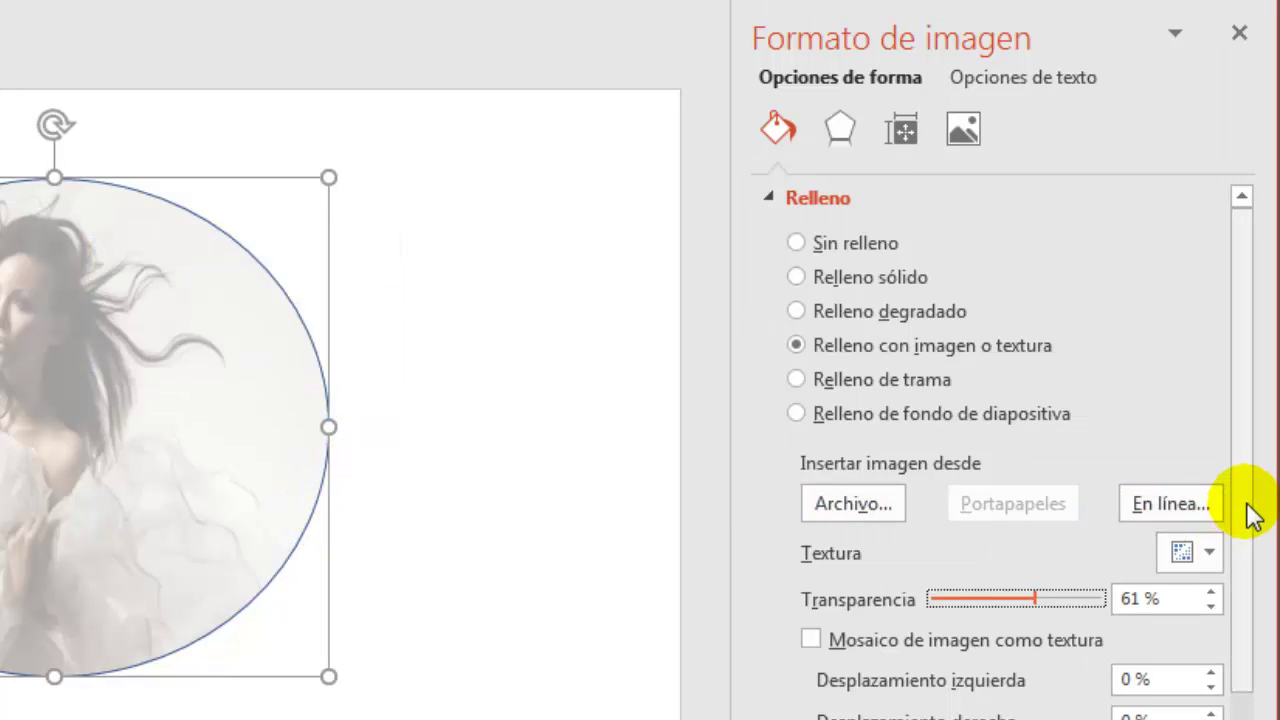
{"action": "left_click_drag", "start_coordinate": [1251, 514], "coordinate": [1250, 578]}
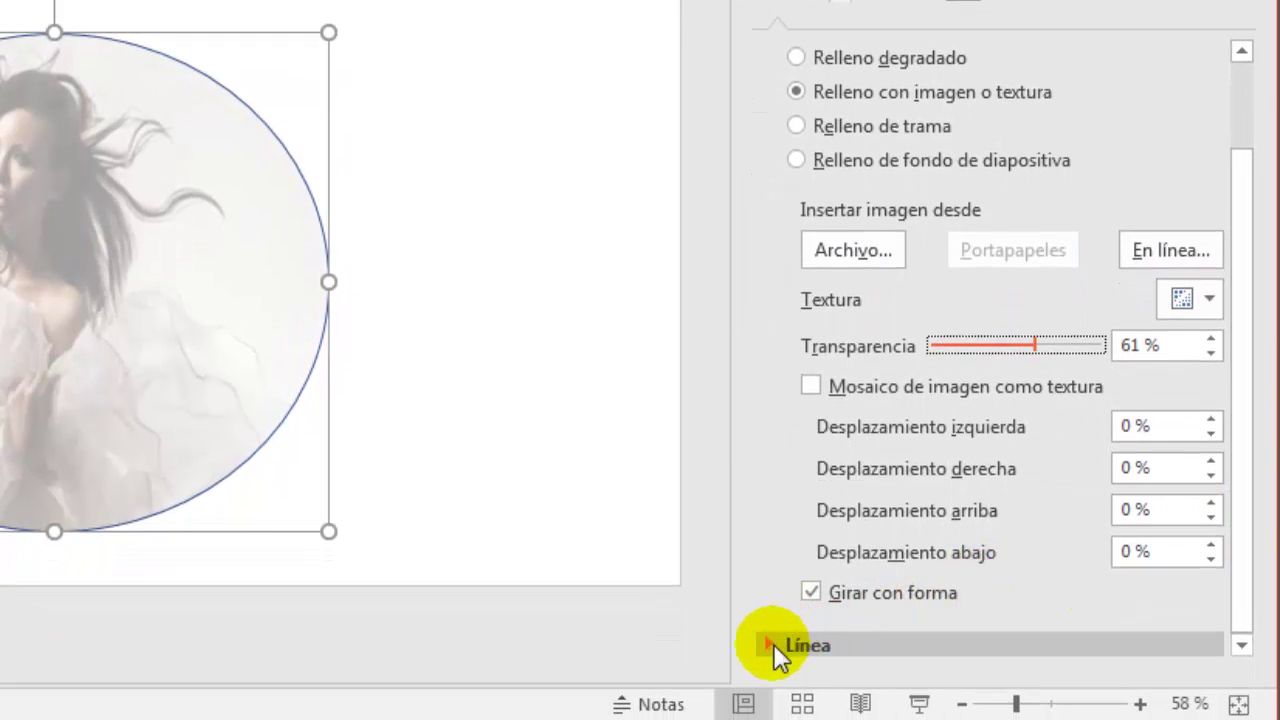
Set the oval's Línea to Sin línea to remove its outline
{"action": "left_click", "coordinate": [767, 646]}
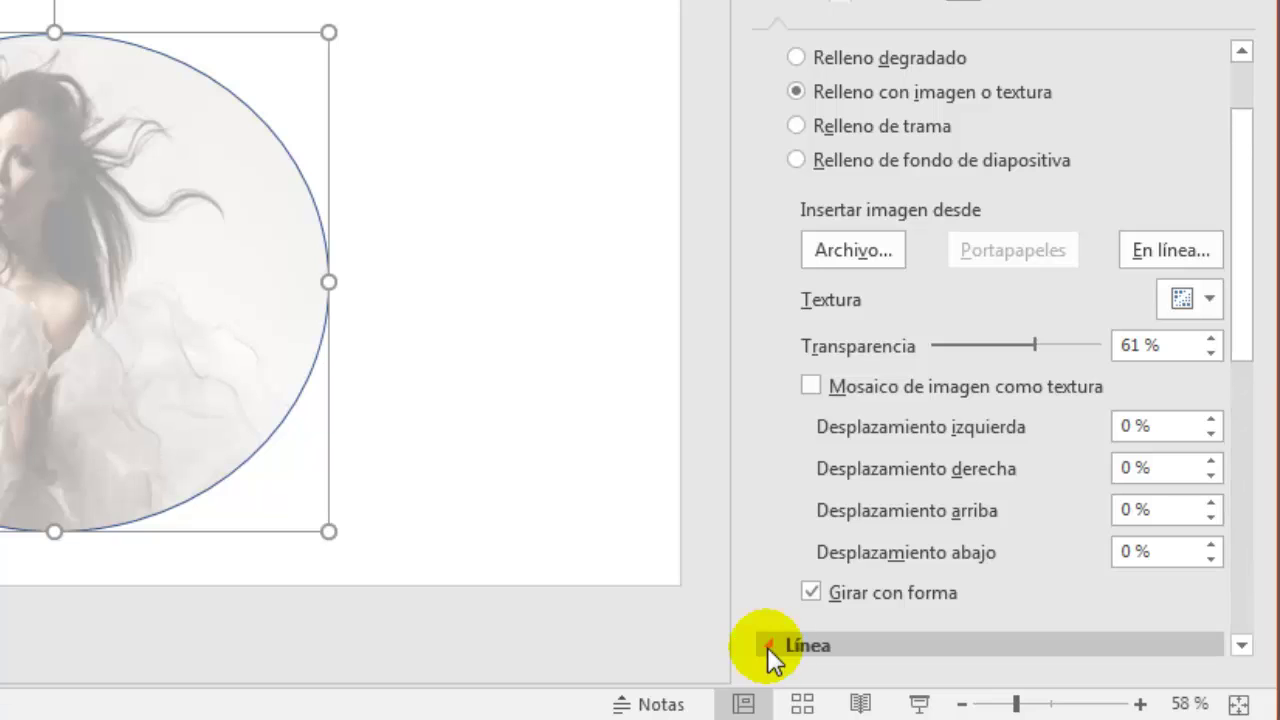
{"action": "left_click_drag", "start_coordinate": [1236, 358], "coordinate": [1249, 580]}
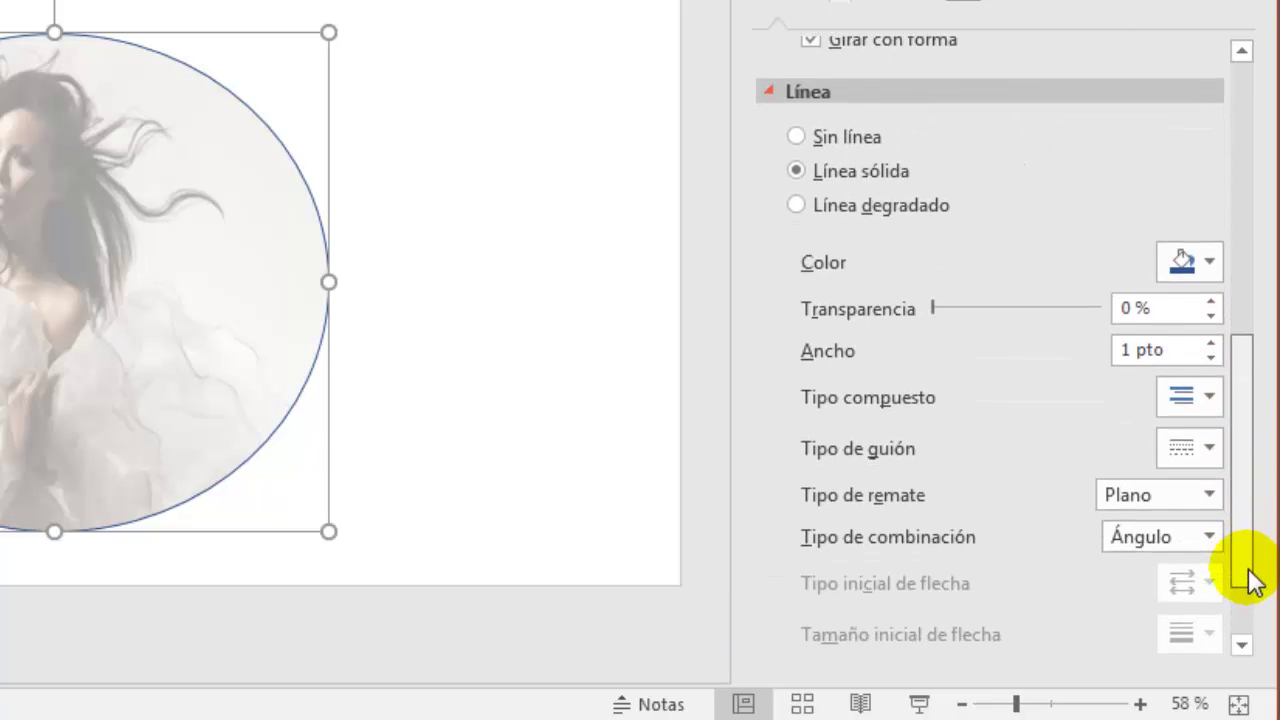
{"action": "left_click", "coordinate": [796, 140]}
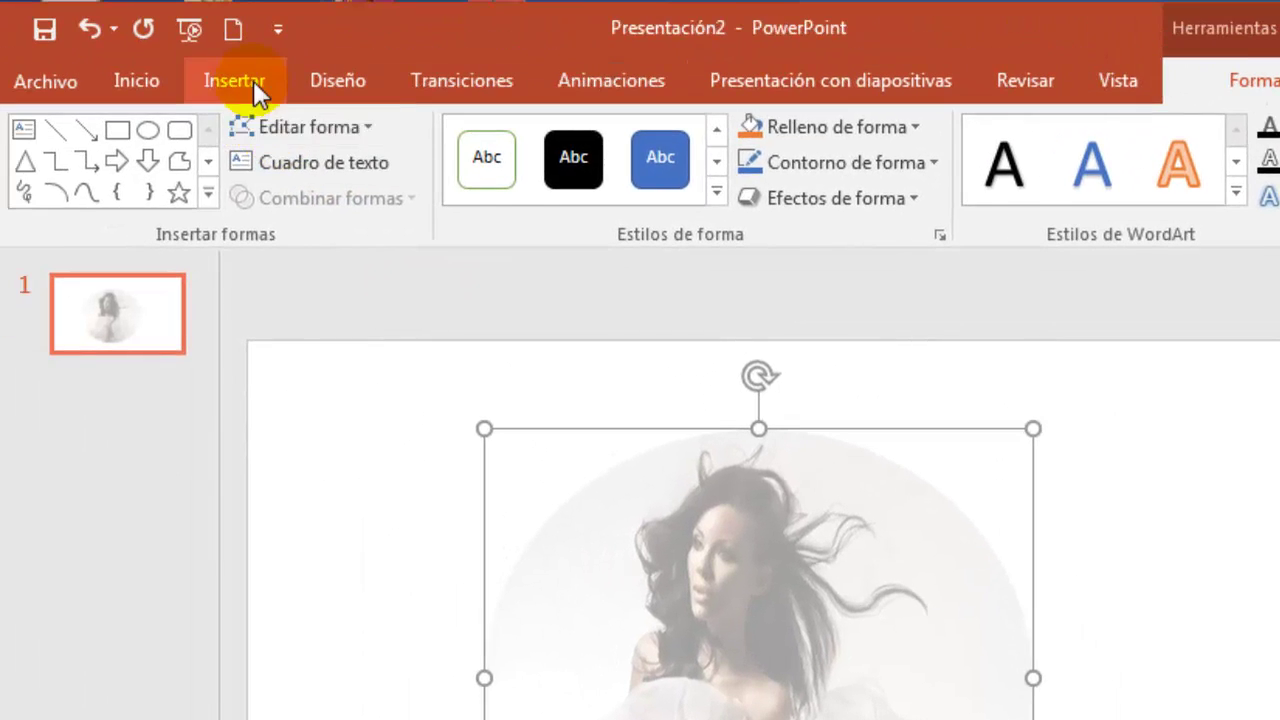
Insert the Heaven landscape photo from Descargas onto the slide
{"action": "left_click", "coordinate": [184, 45]}
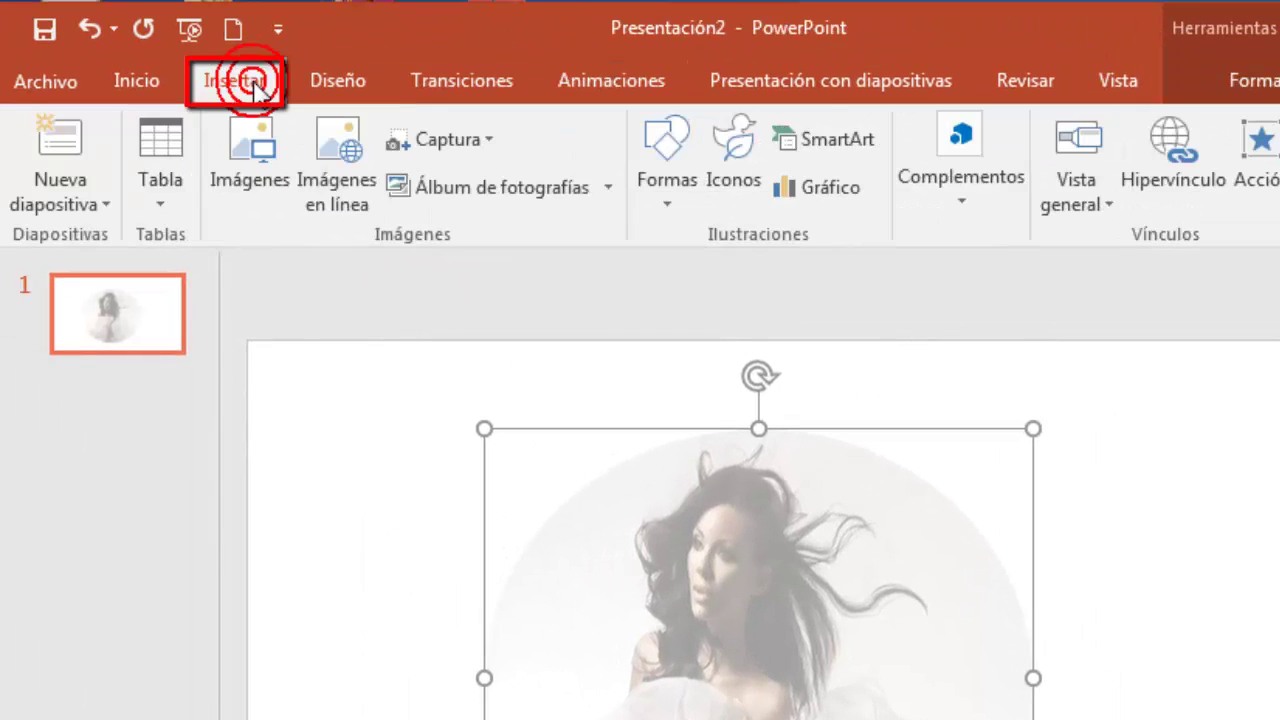
{"action": "left_click", "coordinate": [262, 185]}
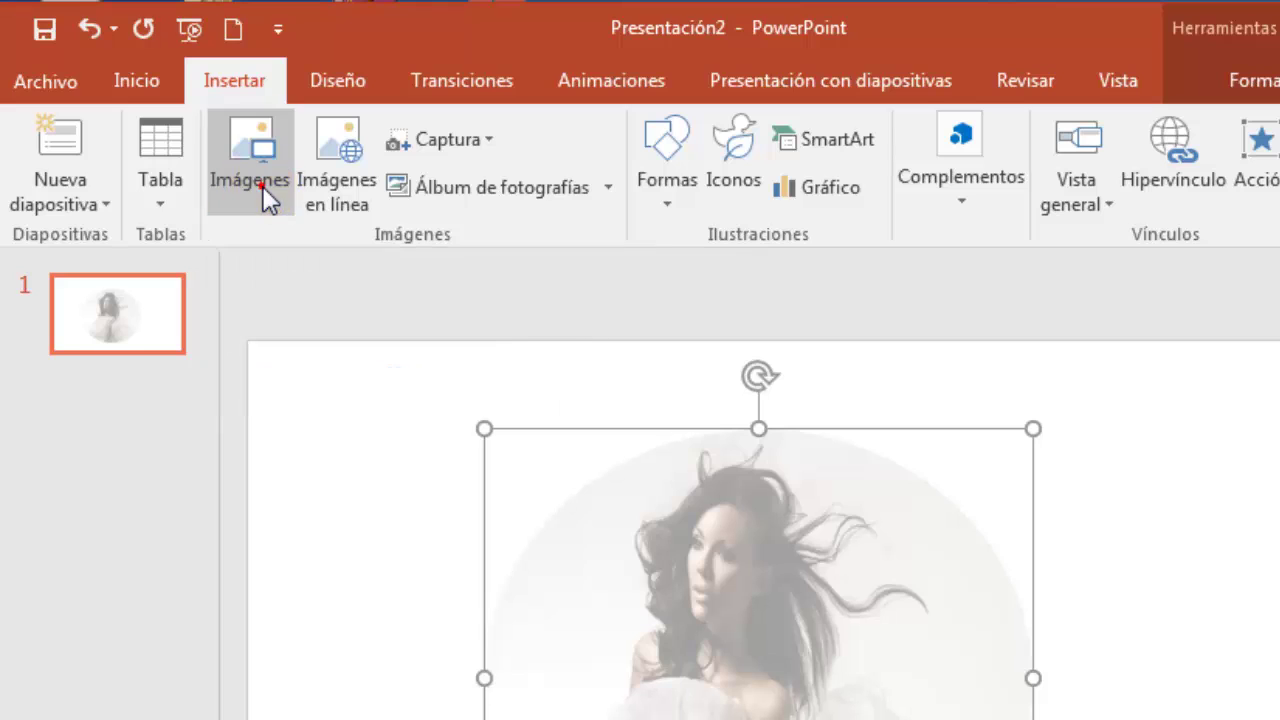
{"action": "left_click", "coordinate": [565, 415]}
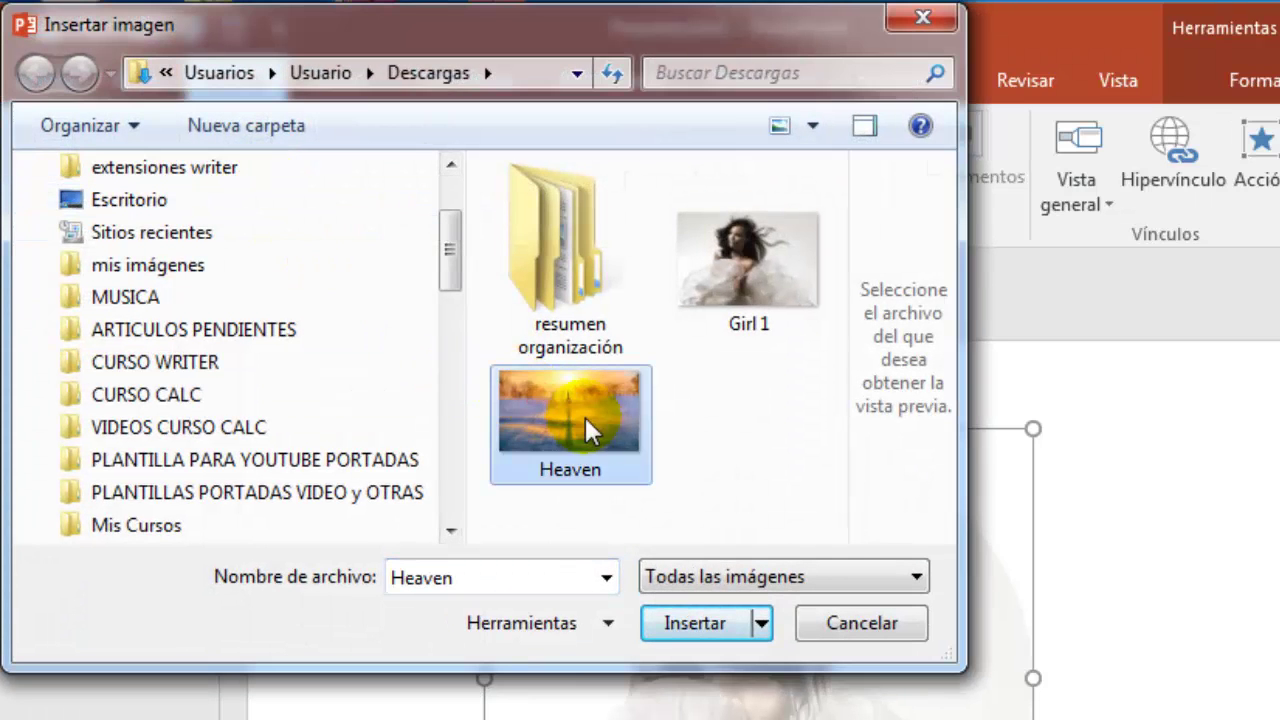
{"action": "left_click", "coordinate": [708, 630]}
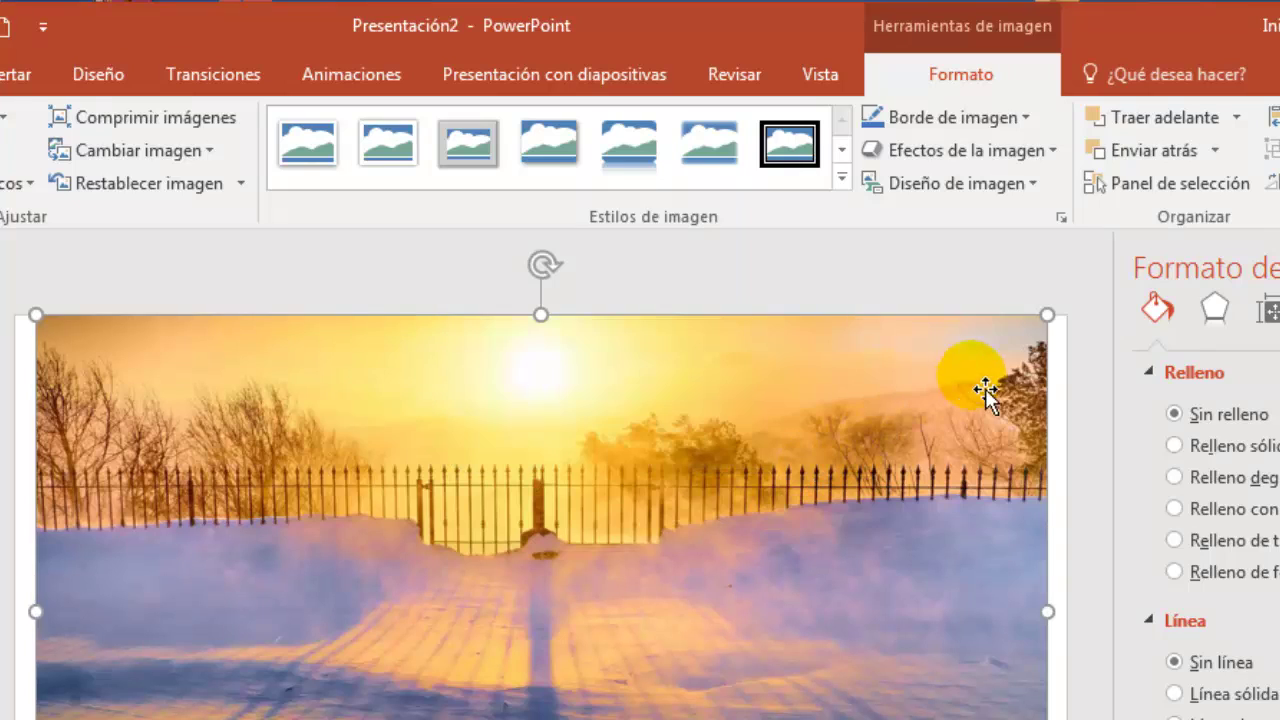
Send the Heaven landscape behind the oval and stretch it to fill the slide
{"action": "left_click", "coordinate": [1216, 152]}
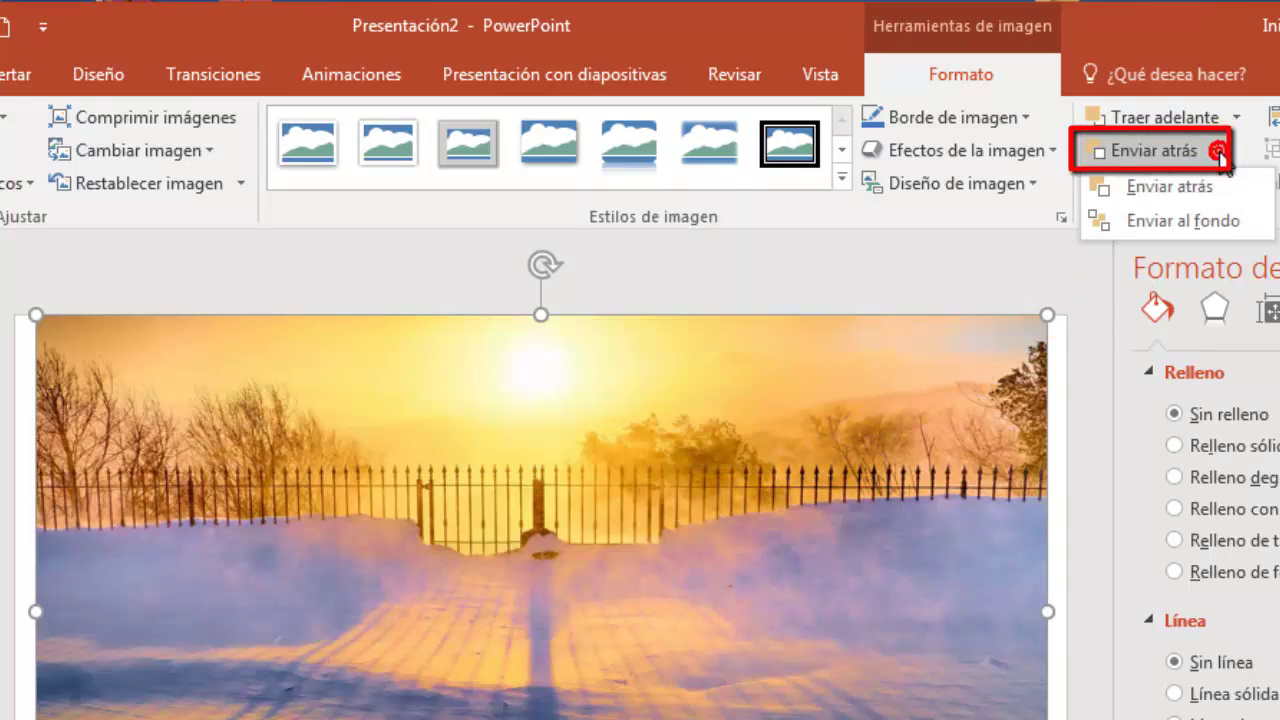
{"action": "left_click", "coordinate": [1231, 226]}
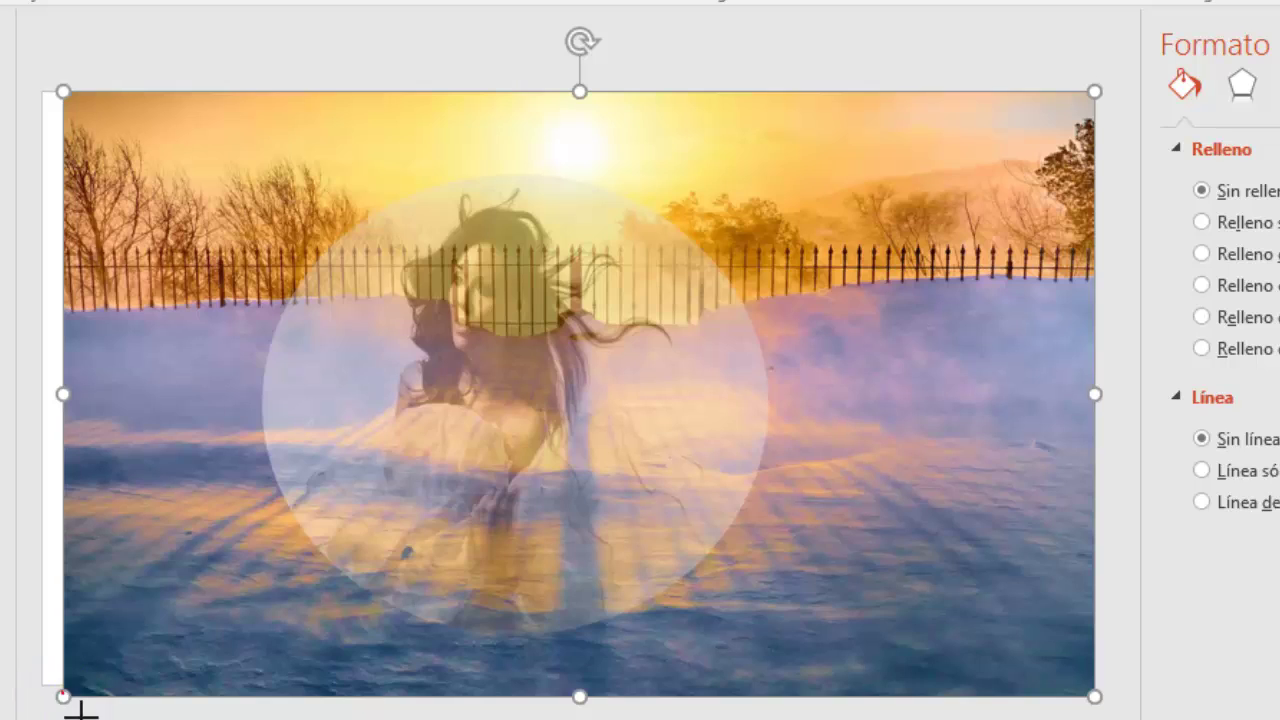
{"action": "left_click_drag", "start_coordinate": [64, 694], "coordinate": [44, 708]}
Centre and enlarge the woman's oval photo, then nudge the background slightly down
{"action": "left_click", "coordinate": [709, 449]}
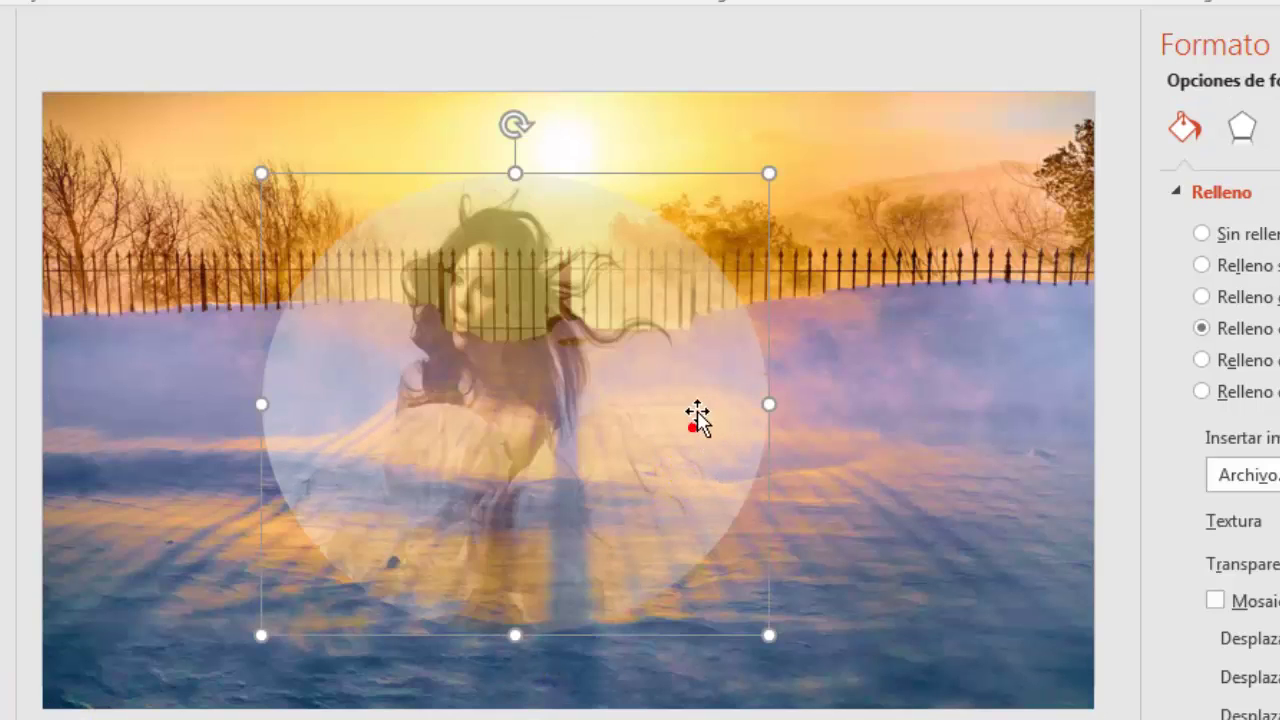
{"action": "left_click_drag", "start_coordinate": [694, 420], "coordinate": [744, 326]}
{"action": "left_click", "coordinate": [734, 323]}
{"action": "left_click_drag", "start_coordinate": [823, 543], "coordinate": [868, 592]}
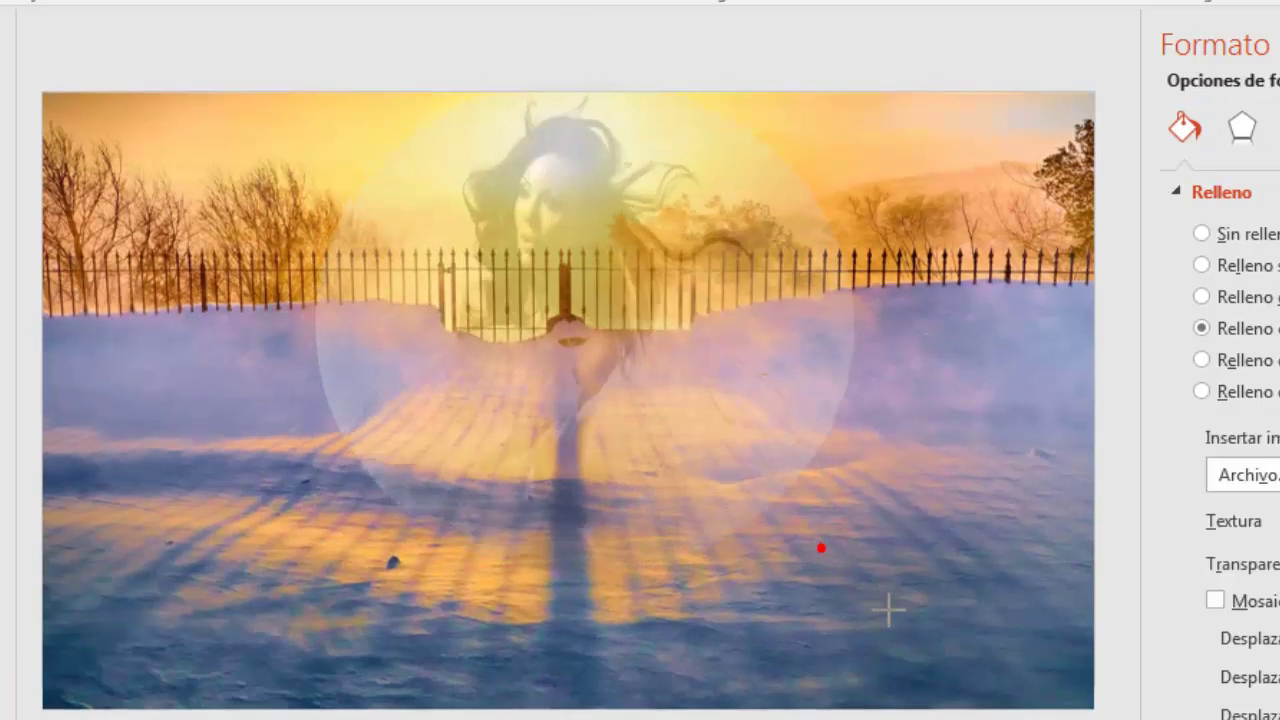
{"action": "left_click_drag", "start_coordinate": [666, 429], "coordinate": [723, 337]}
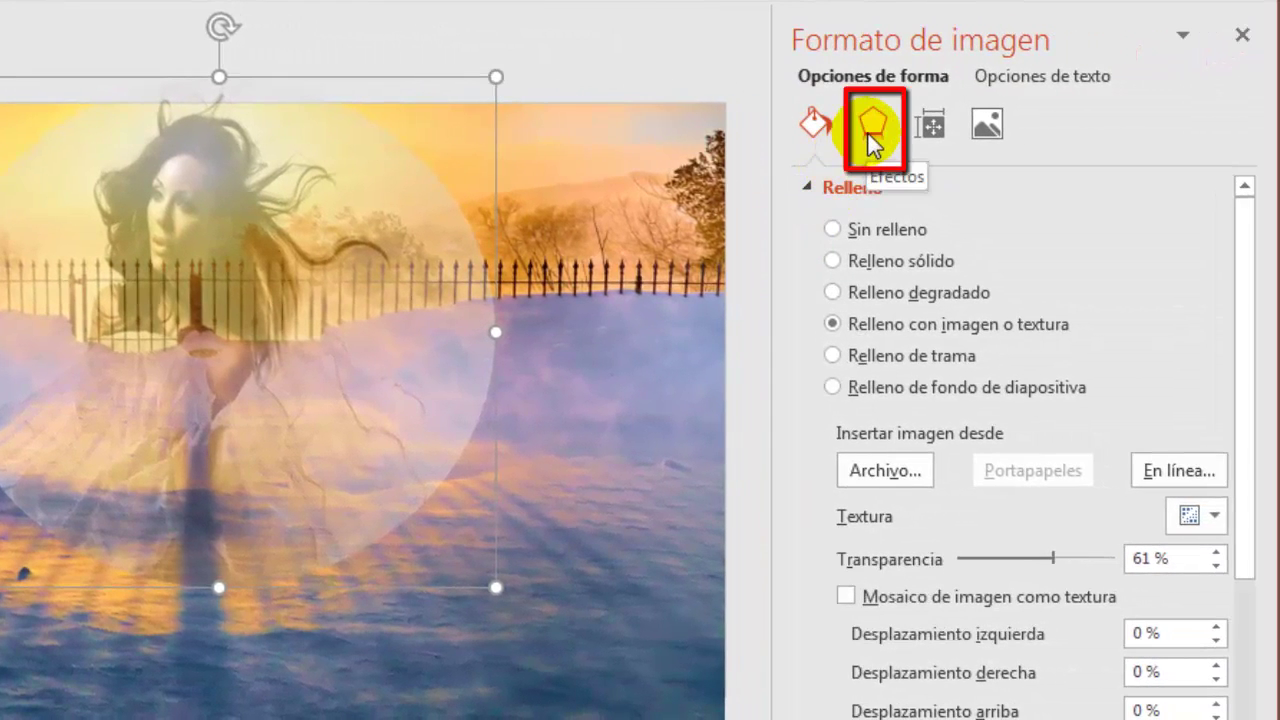
Apply Bordes suaves of about 39 pt to the oval photo under Efectos
{"action": "left_click", "coordinate": [869, 131]}
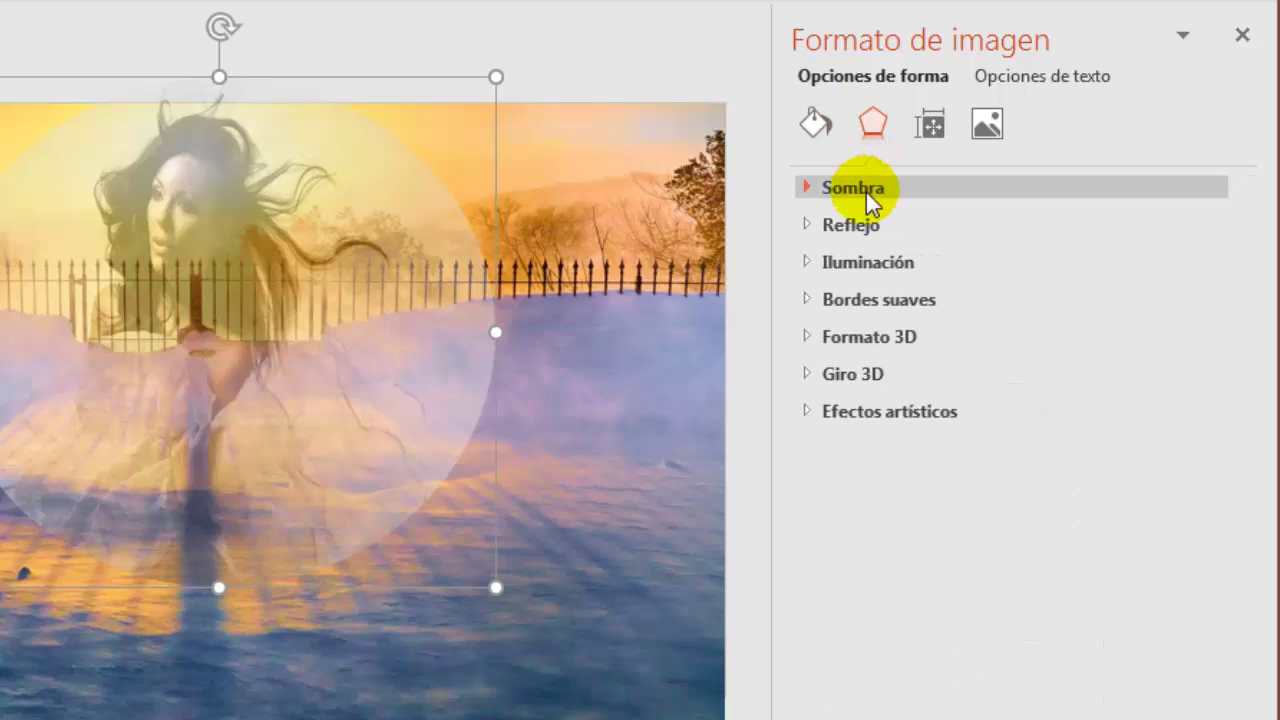
{"action": "left_click", "coordinate": [807, 299]}
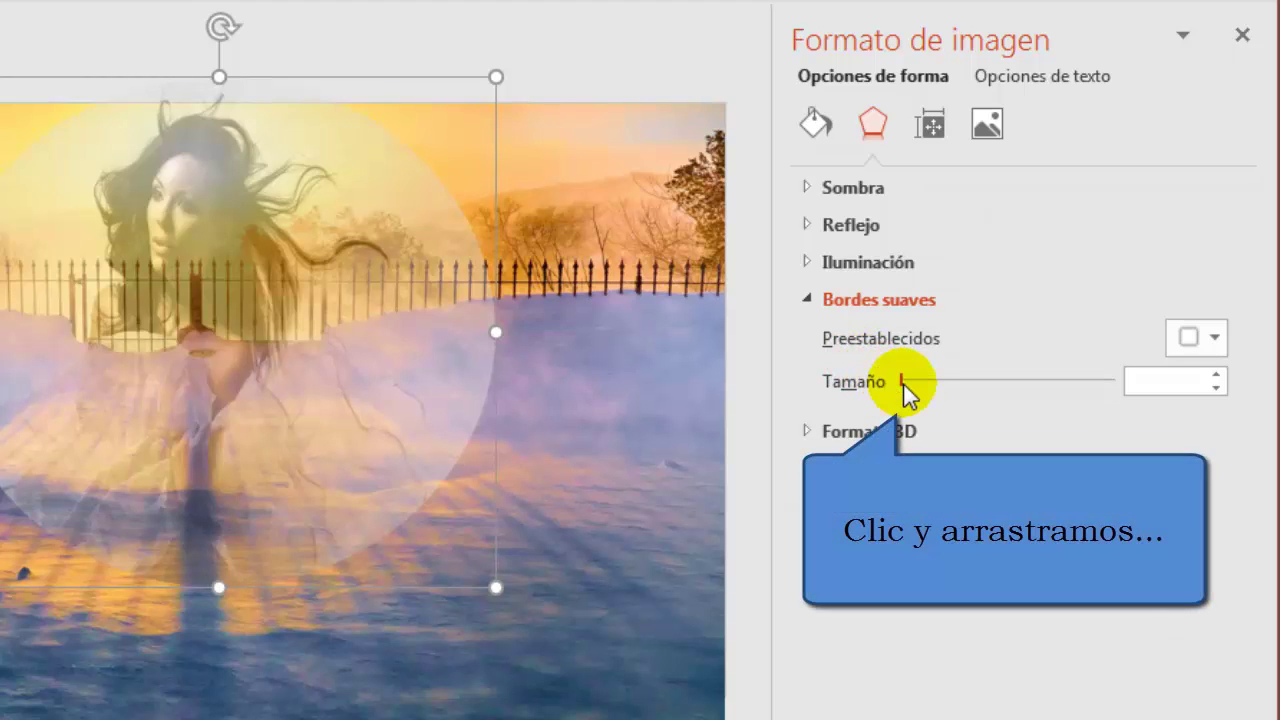
{"action": "mouse_move", "coordinate": [903, 384]}
{"action": "left_mouse_down"}
{"action": "mouse_move", "coordinate": [1061, 380]}
{"action": "mouse_move", "coordinate": [1048, 380]}
{"action": "left_mouse_up"}
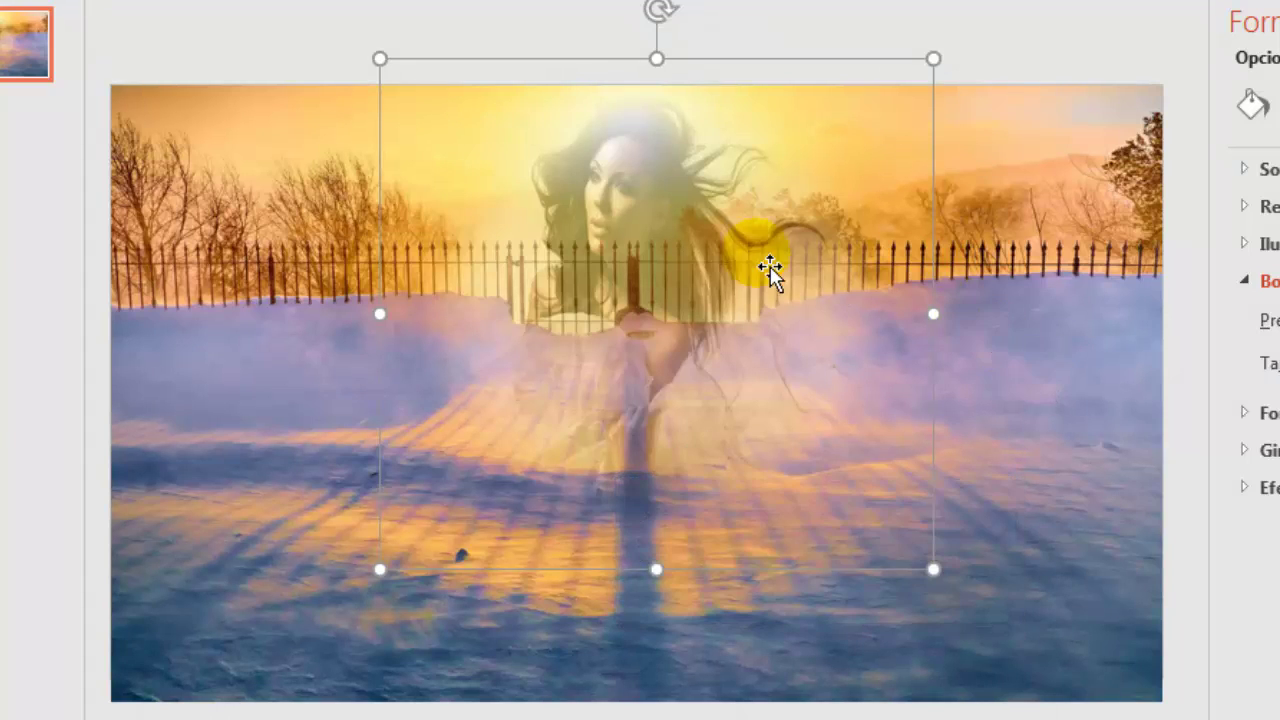
{"action": "left_click", "coordinate": [605, 200]}
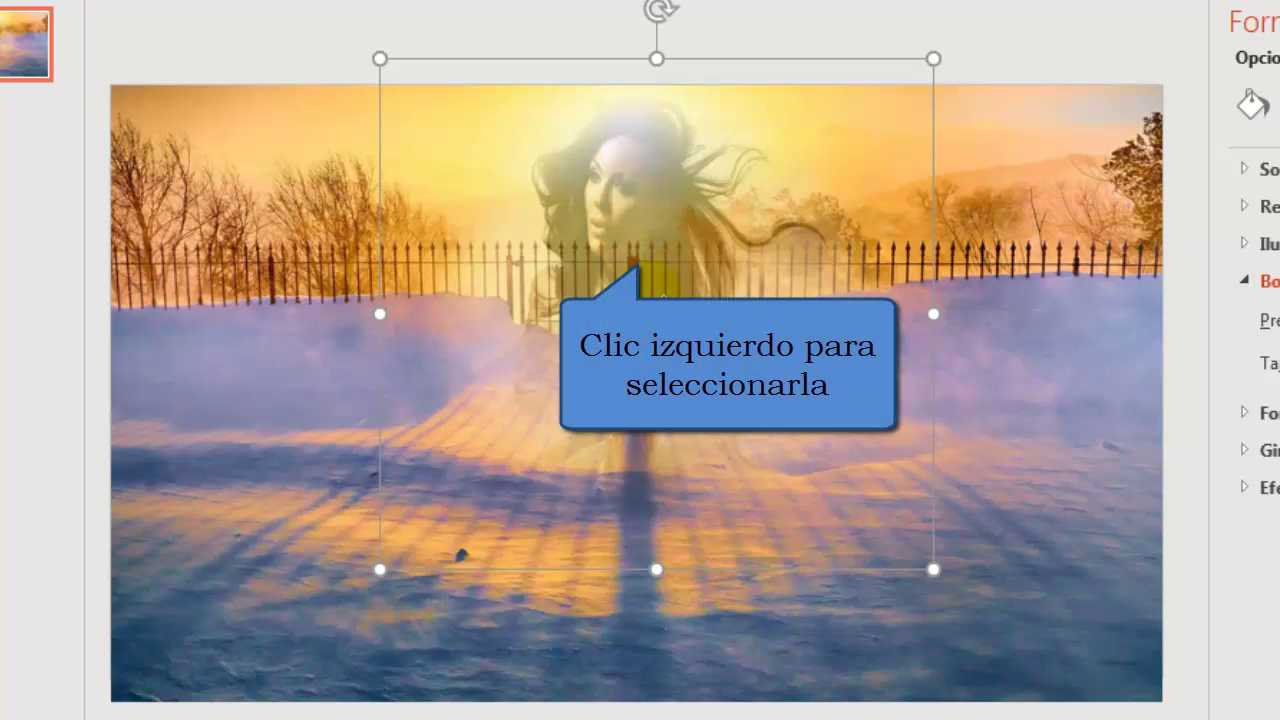
{"action": "left_click", "coordinate": [655, 250]}
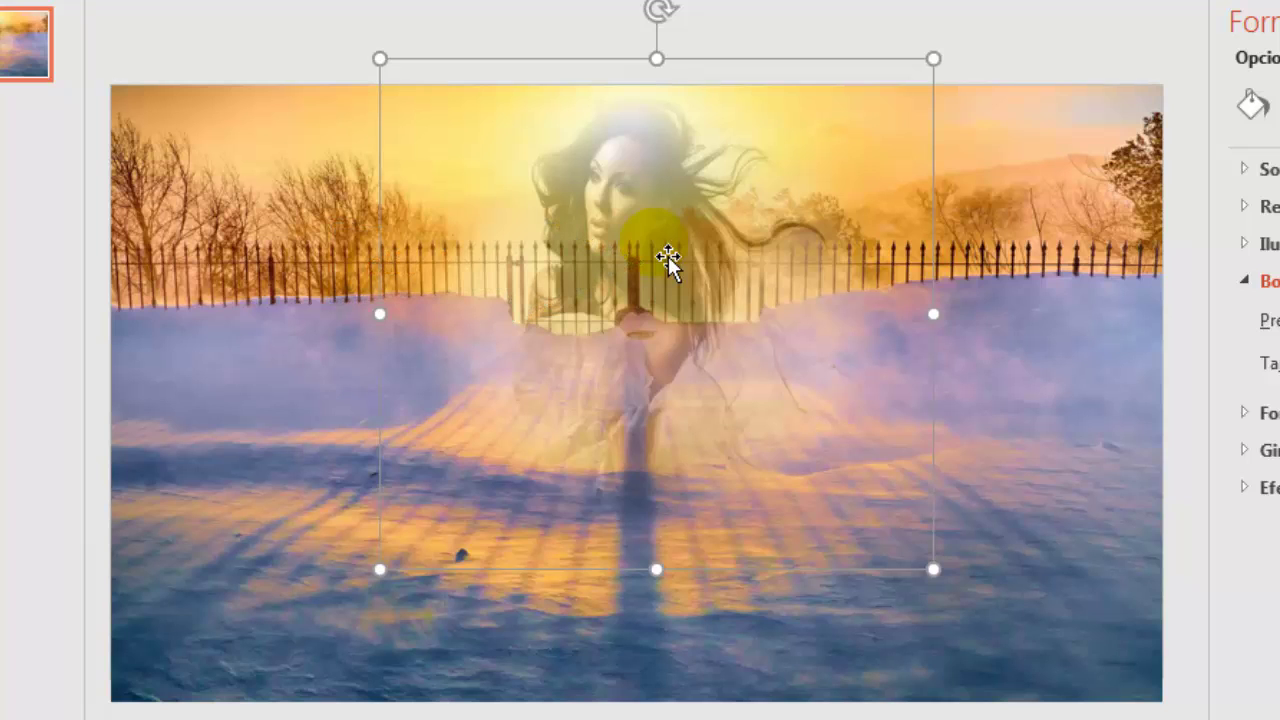
Save the oval picture alone with Guardar como imagen as 'prueba' in PNG format
{"action": "right_click", "coordinate": [660, 255]}
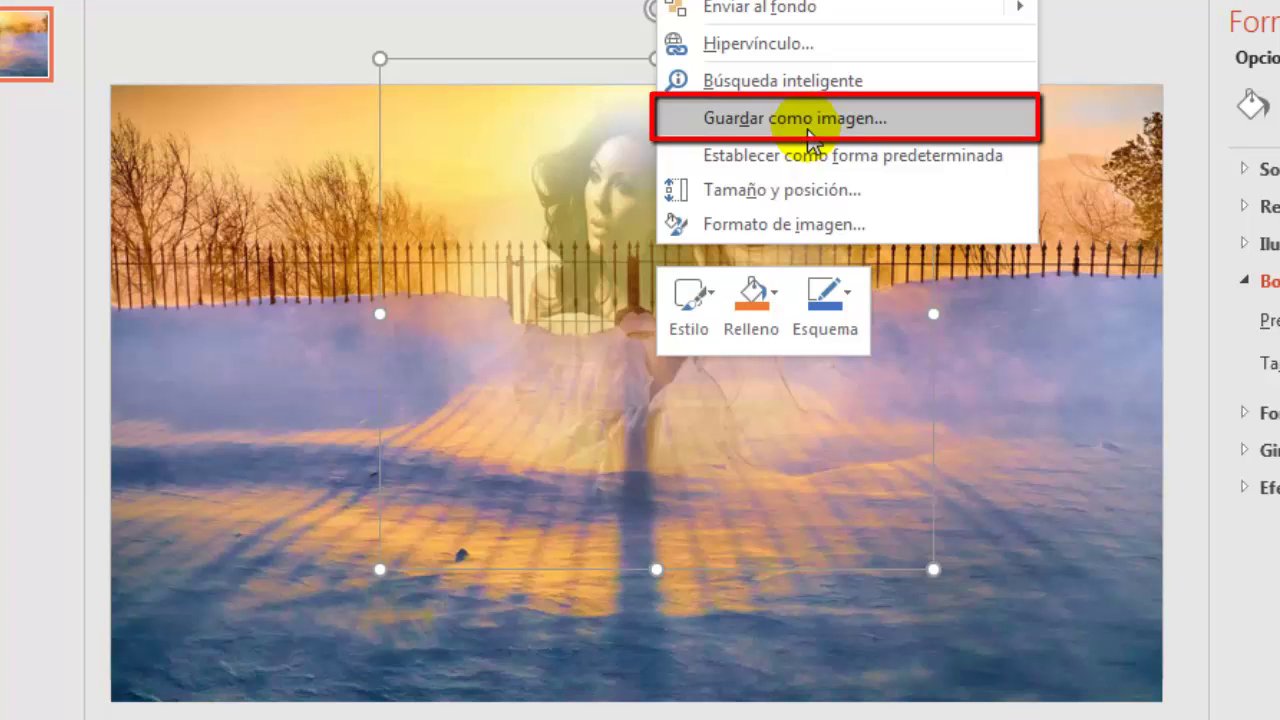
{"action": "left_click", "coordinate": [812, 128]}
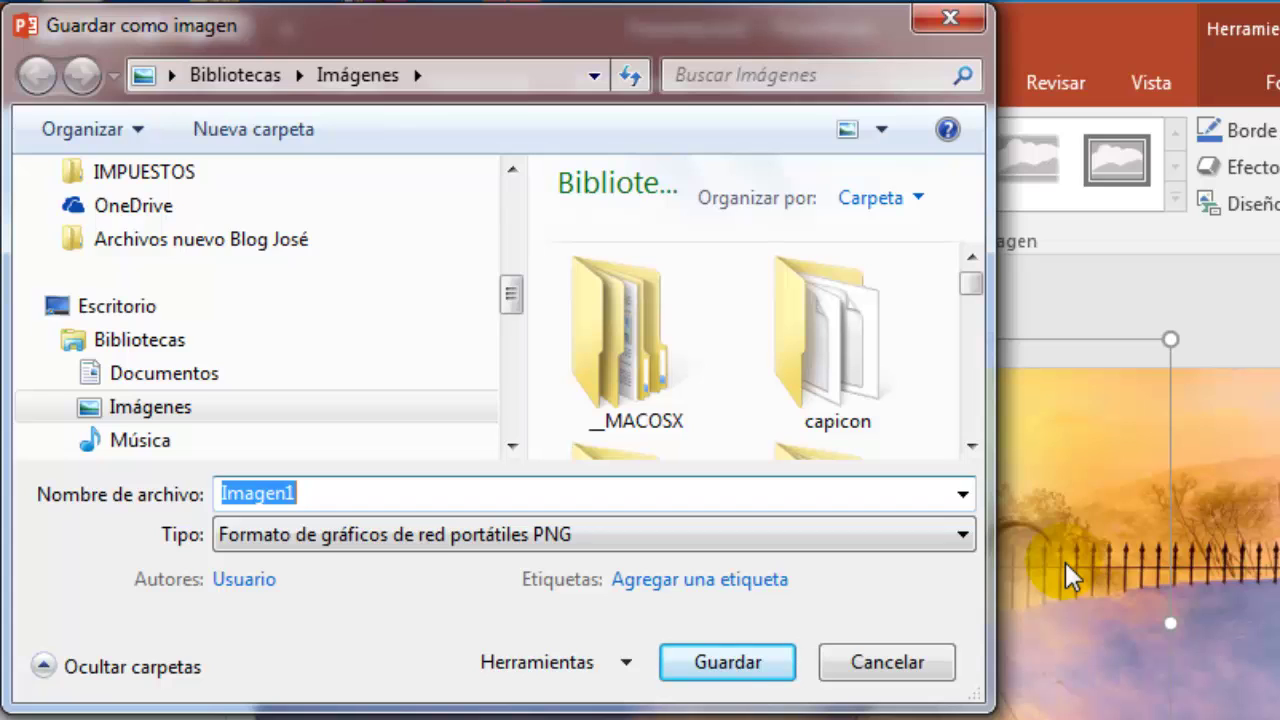
{"action": "type", "text": "prueba"}
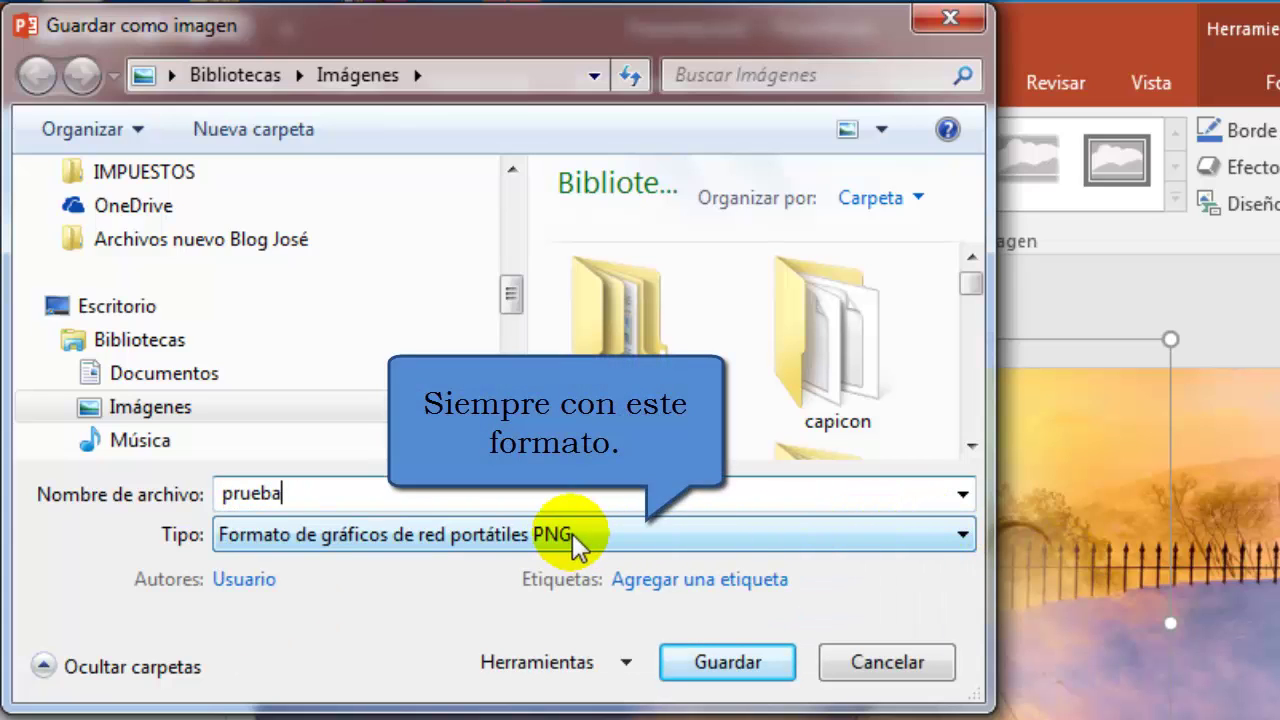
{"action": "left_click", "coordinate": [740, 668]}
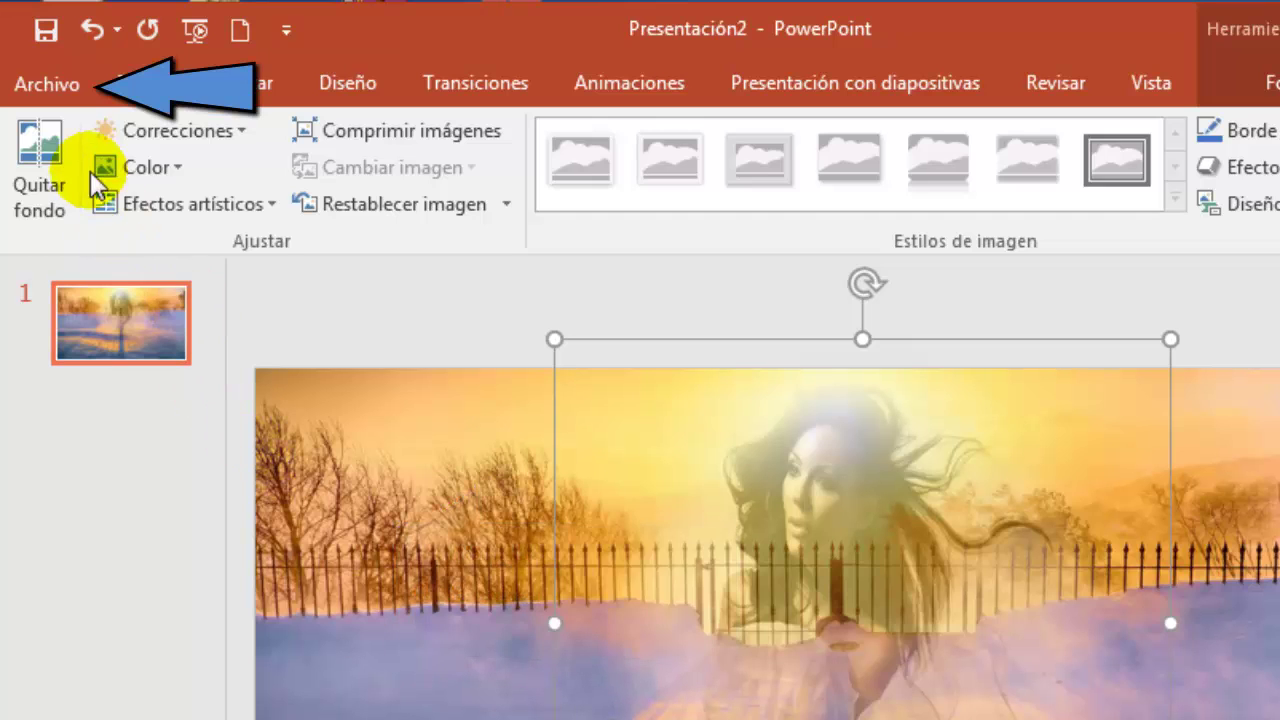
Save the slide to Mis documentos as a PNG named '2 imágenes'
{"action": "left_click", "coordinate": [61, 95]}
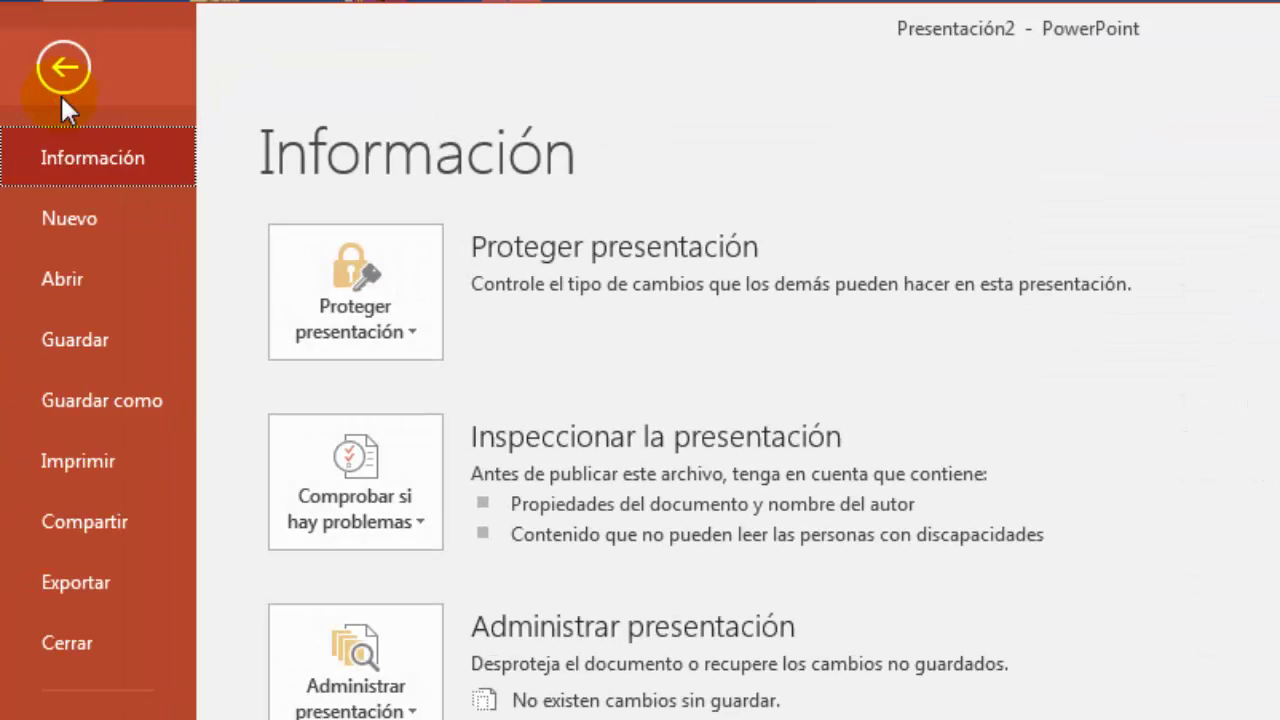
{"action": "left_click", "coordinate": [153, 400]}
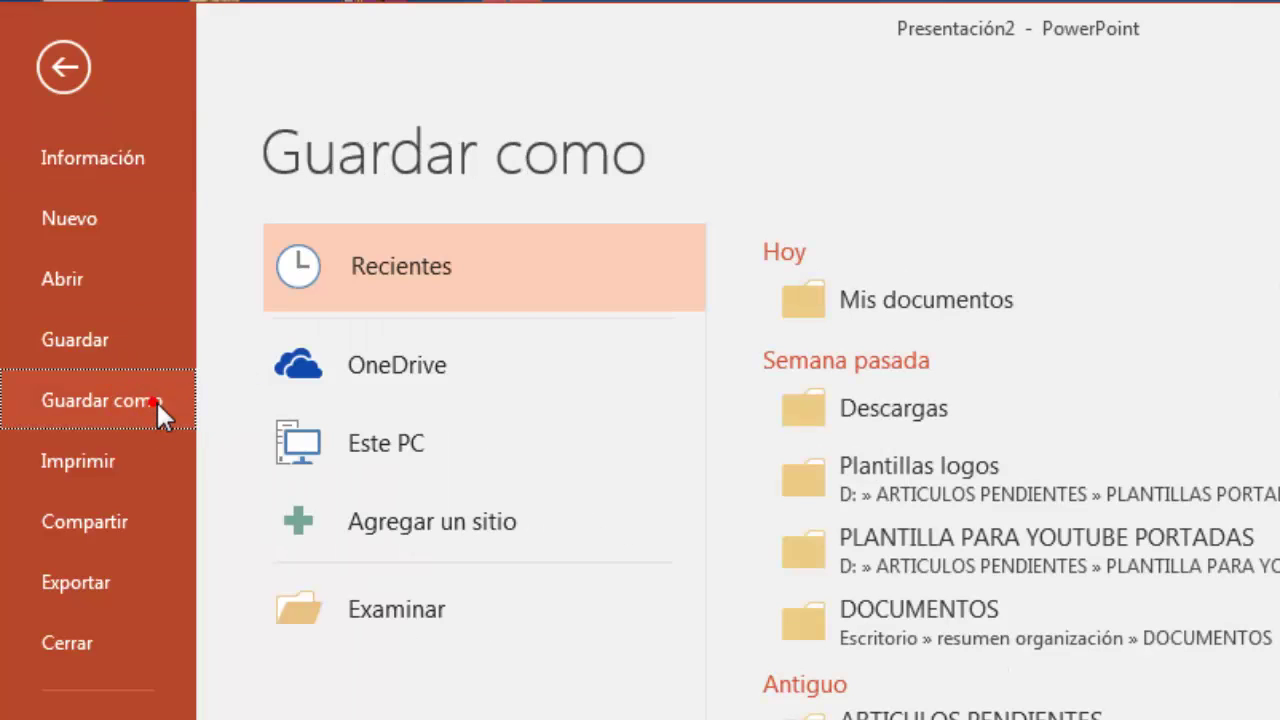
{"action": "left_click", "coordinate": [830, 301]}
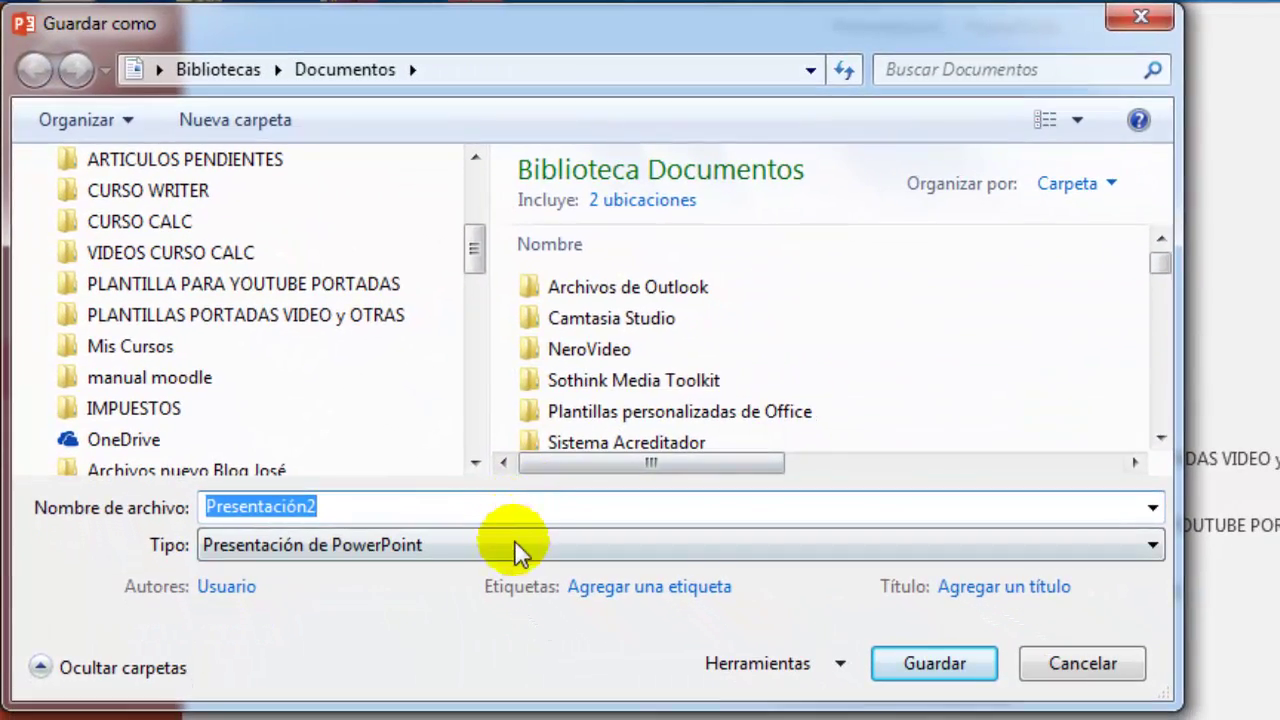
{"action": "left_click", "coordinate": [518, 548]}
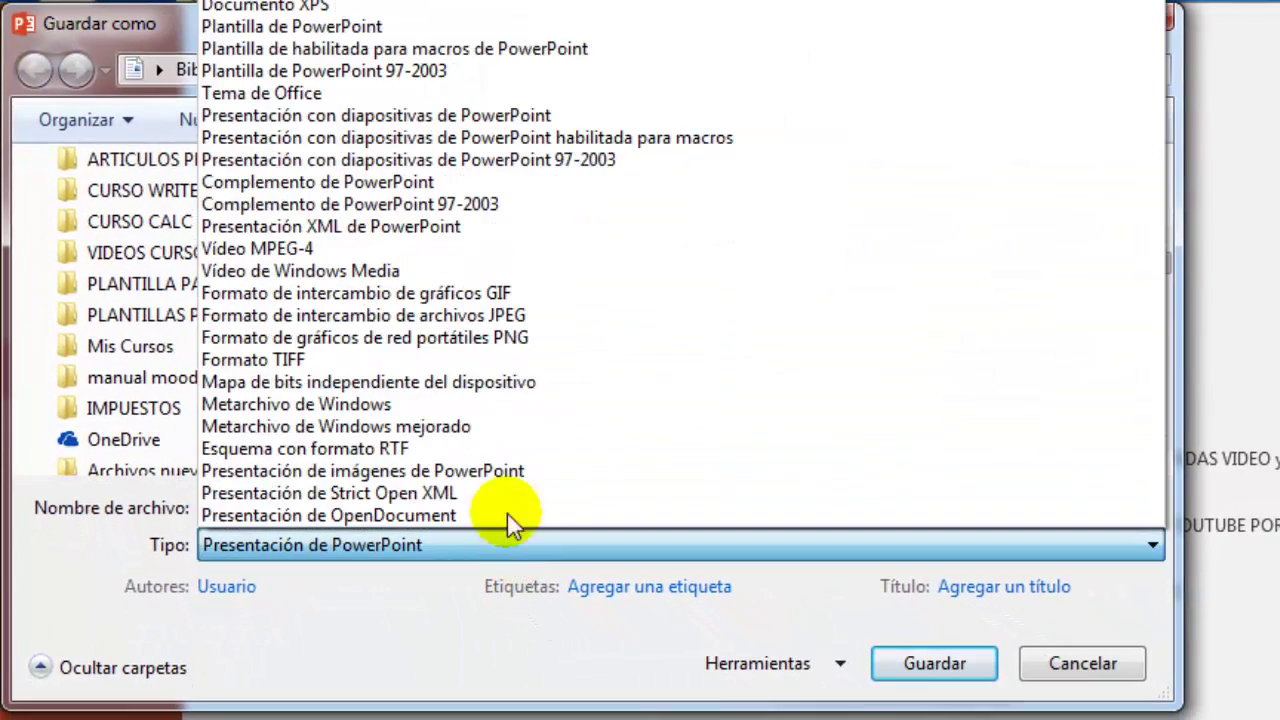
{"action": "left_click", "coordinate": [524, 340]}
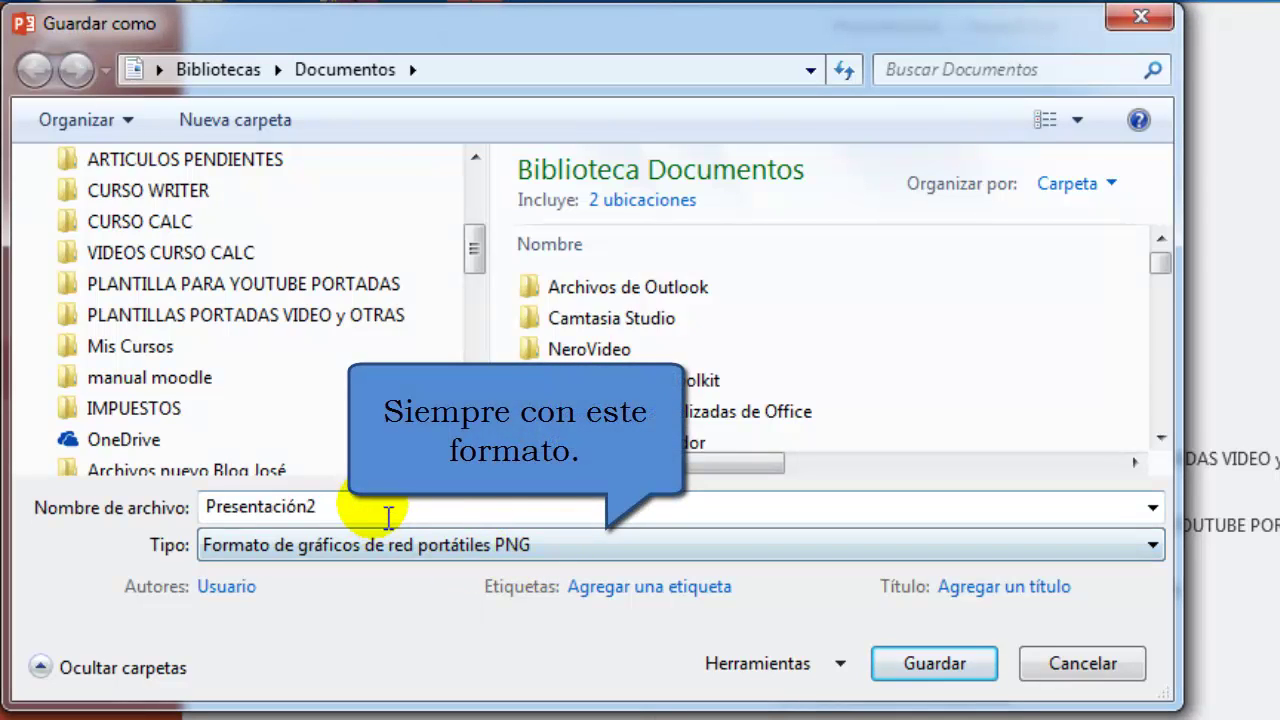
{"action": "double_click", "coordinate": [375, 508]}
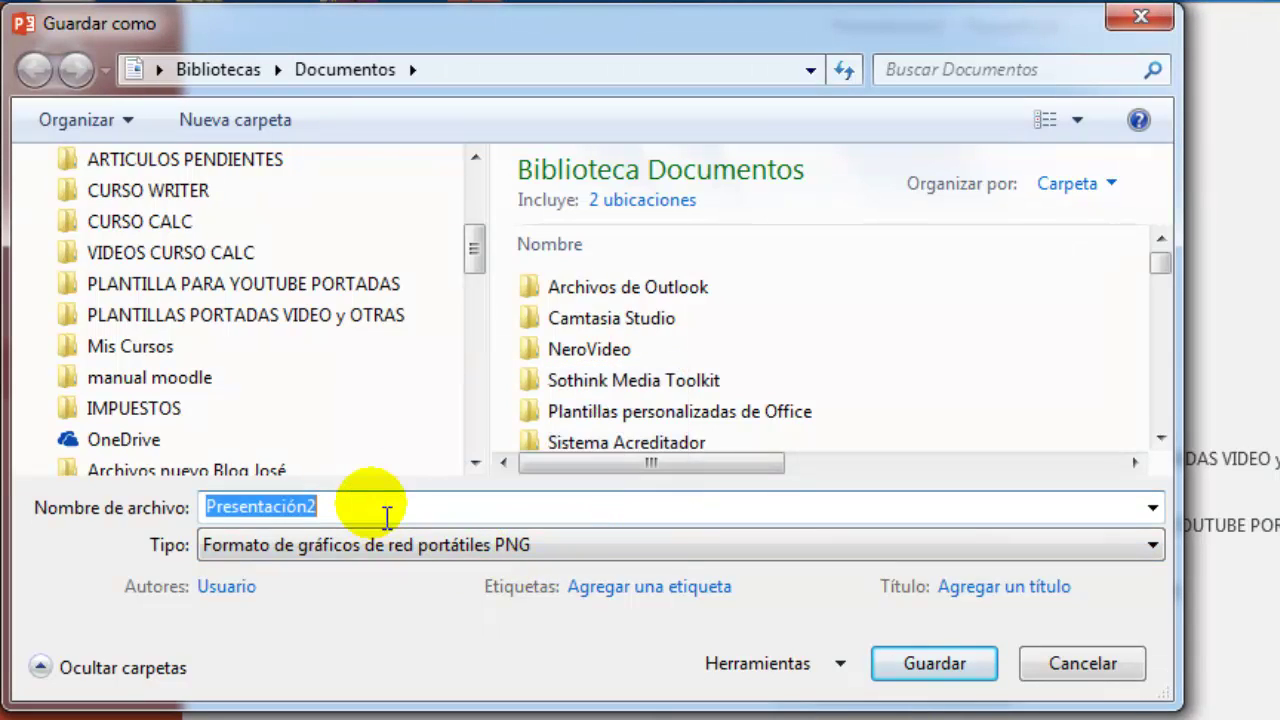
{"action": "type", "text": "2 imágenes"}
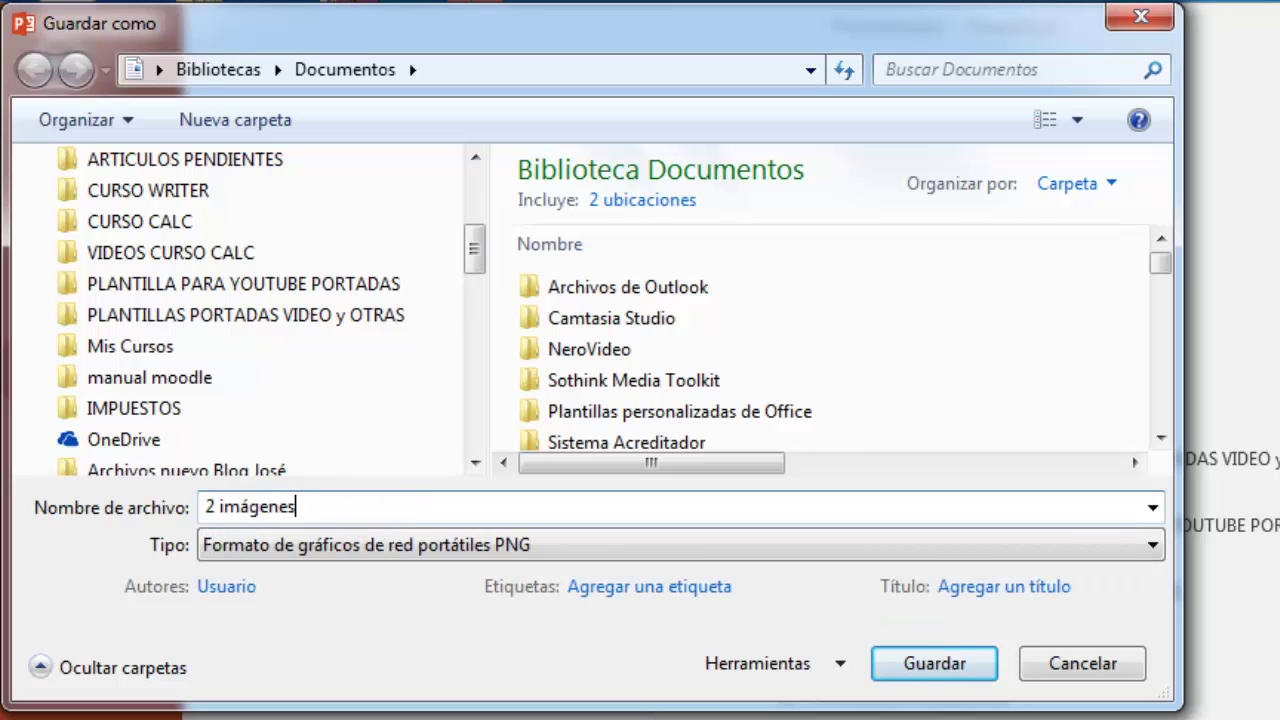
{"action": "left_click", "coordinate": [898, 662]}
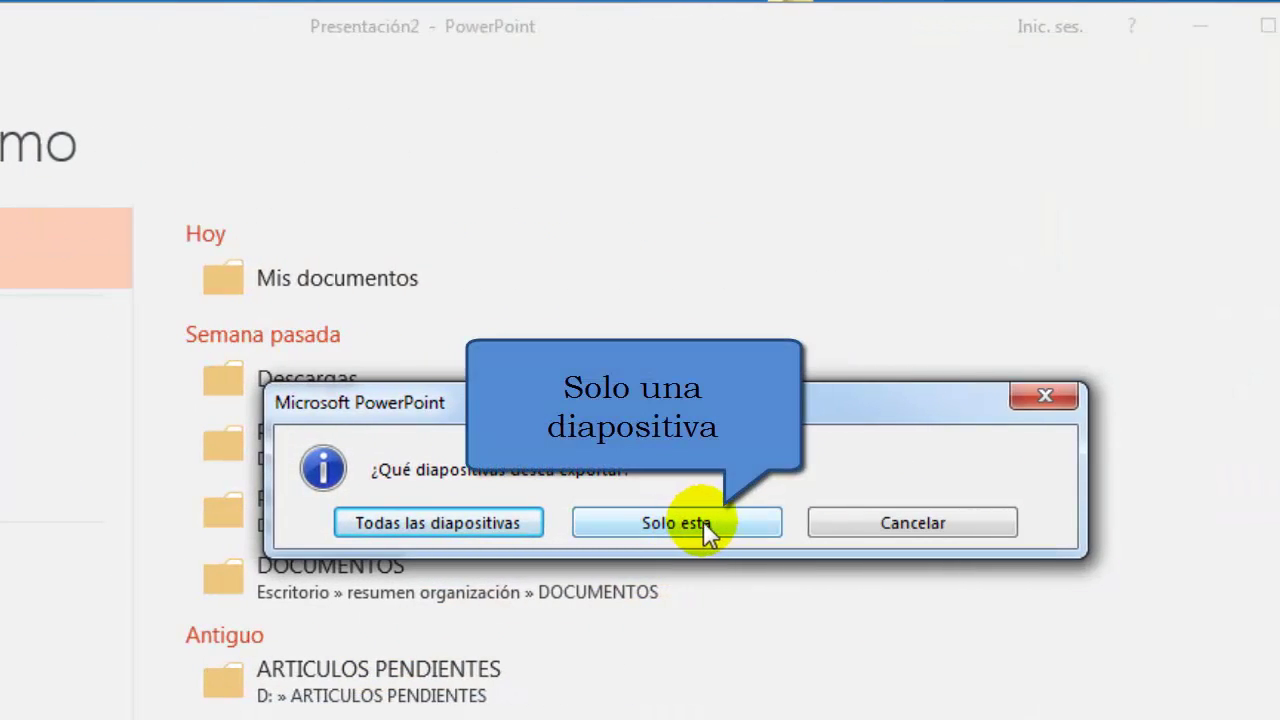
Export only the current slide as the PNG '2 imágenes', then deselect the picture
{"action": "left_click", "coordinate": [703, 521]}
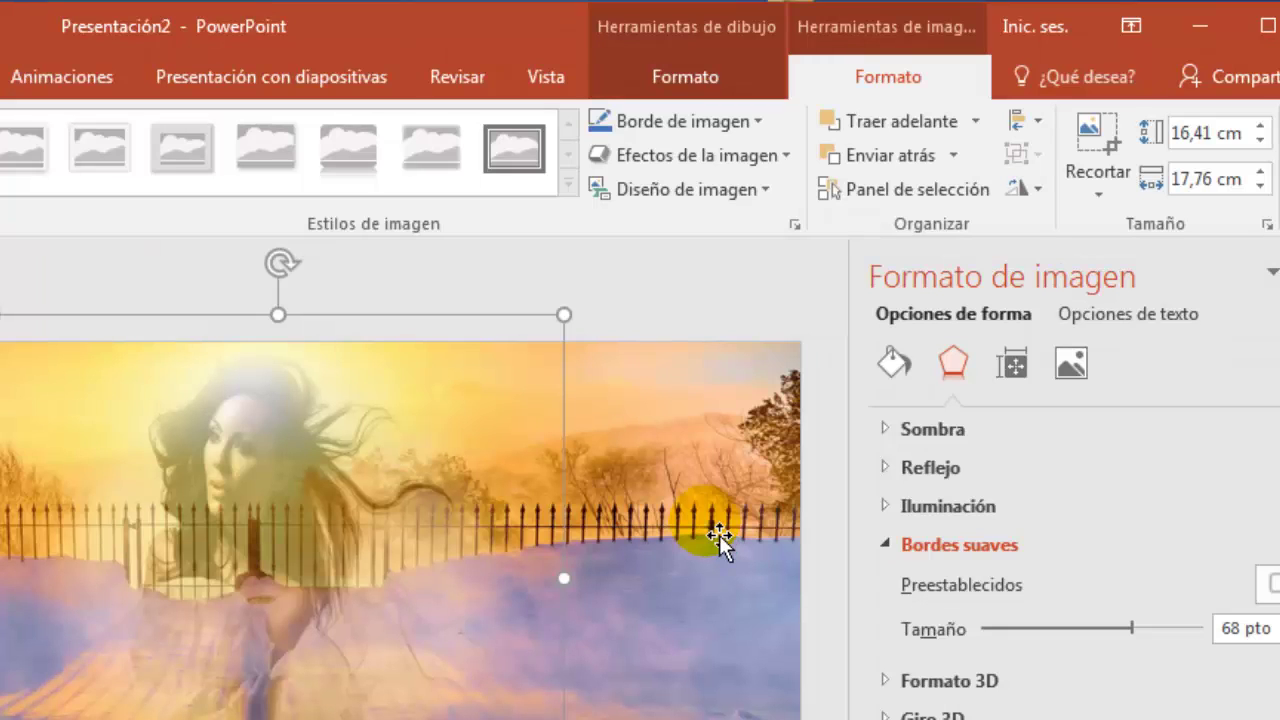
{"action": "left_click", "coordinate": [701, 314]}
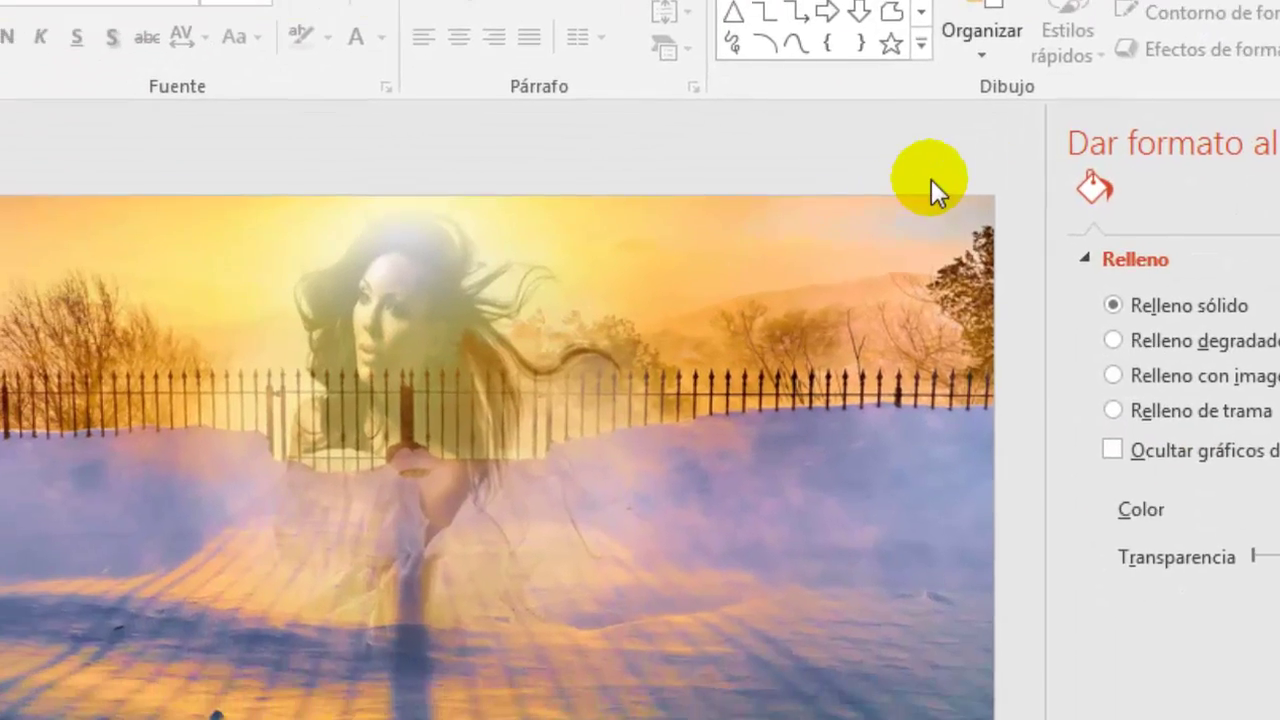